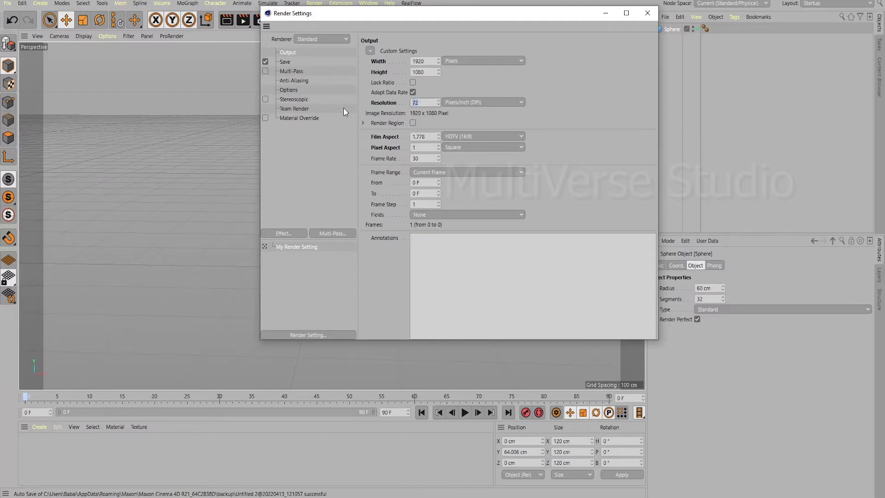
# Set the render output resolution to 96 DPI and the frame range to All Frames
pyautogui.write('96')
pyautogui.press('Return')
pyautogui.click(438, 171)
pyautogui.click(435, 203)
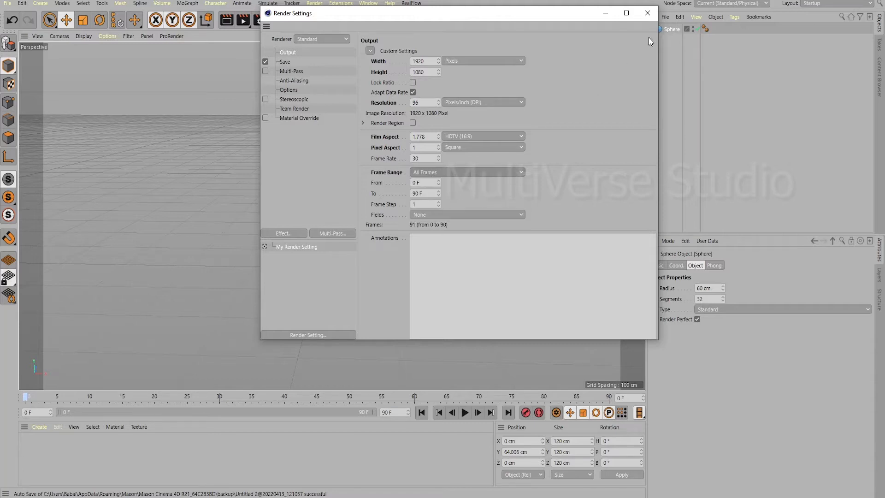
# Set the render save path to a new TUT3 folder inside C4D Tiff Exports, with TUT3 as the file name
pyautogui.click(286, 61)
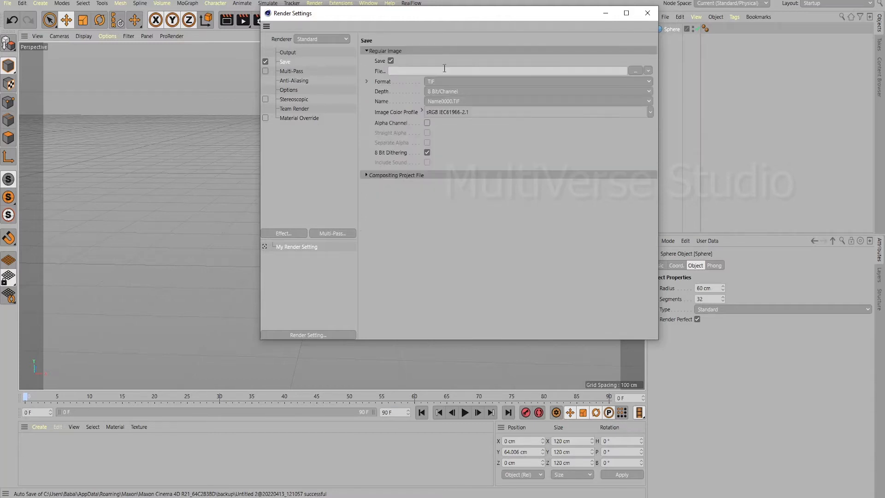
pyautogui.click(635, 70)
pyautogui.rightClick(450, 133)
pyautogui.click(596, 251)
pyautogui.write('TUT3')
pyautogui.press('Return')
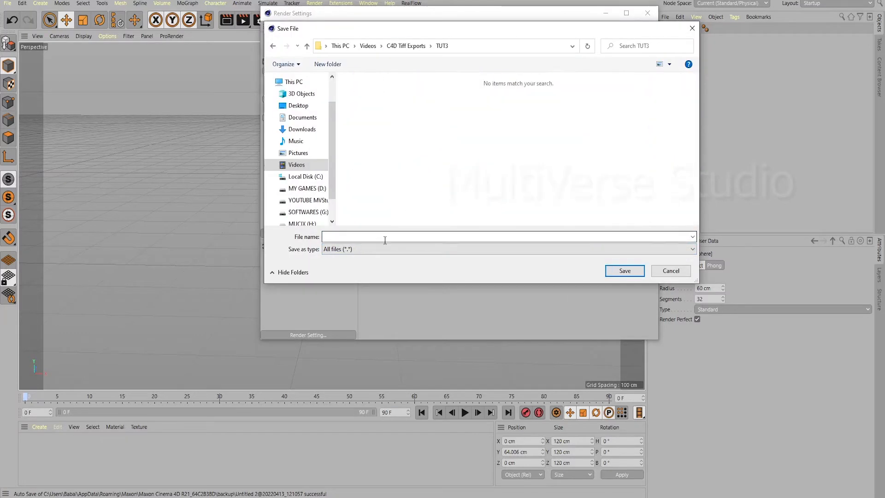
pyautogui.click(623, 271)
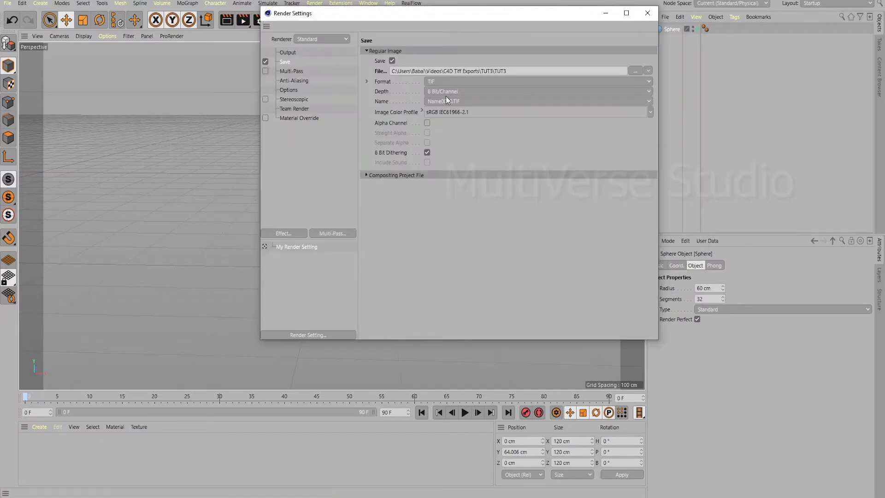
# Set the saved image format to PNG with an alpha channel and close the render settings
pyautogui.click(426, 81)
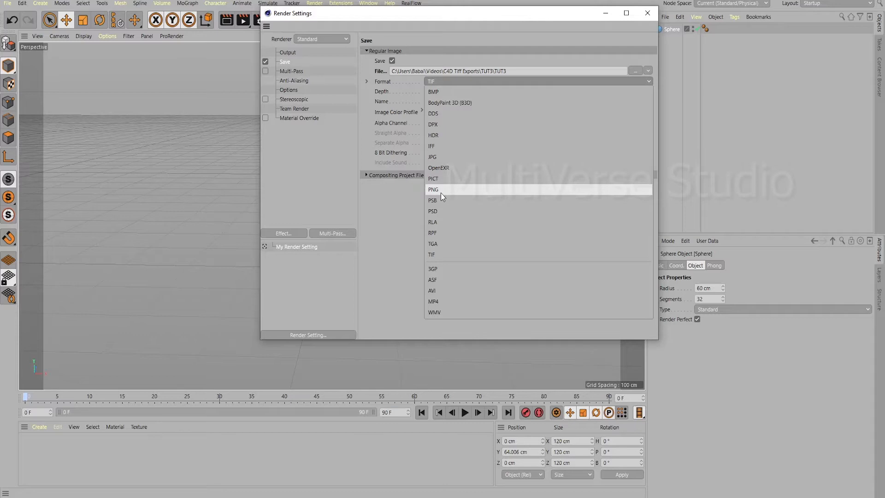
pyautogui.click(440, 192)
pyautogui.click(427, 124)
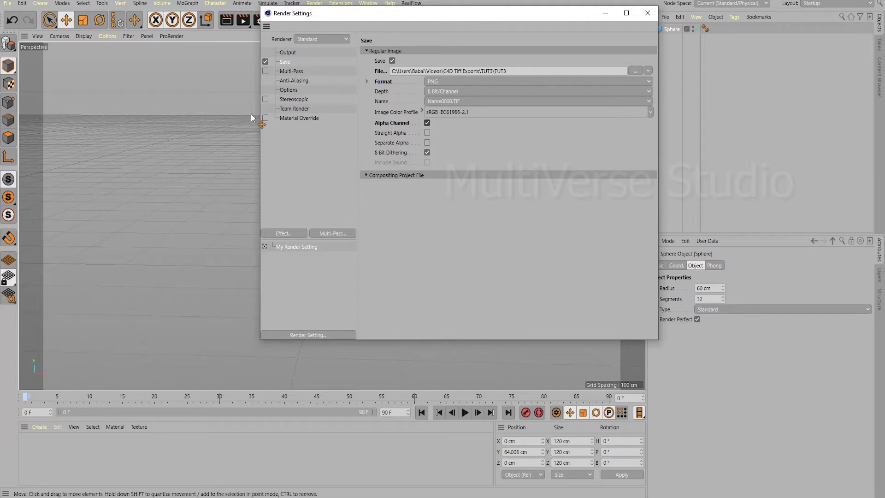
pyautogui.click(295, 52)
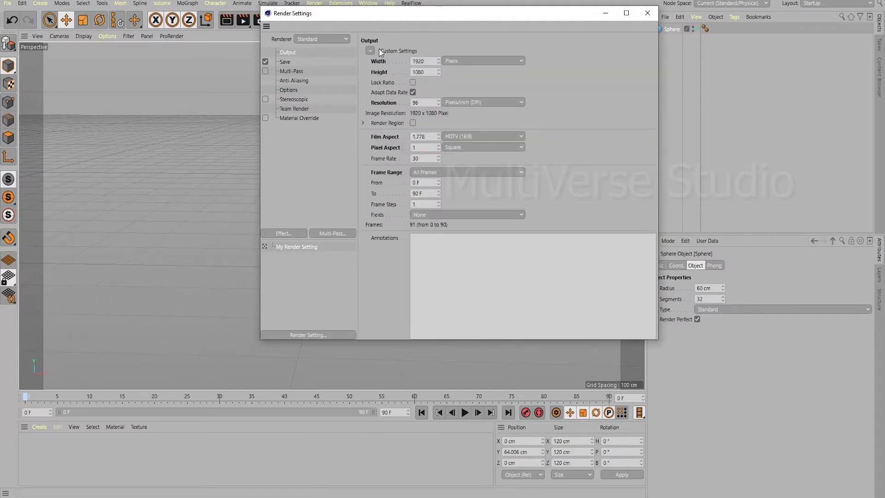
pyautogui.click(645, 14)
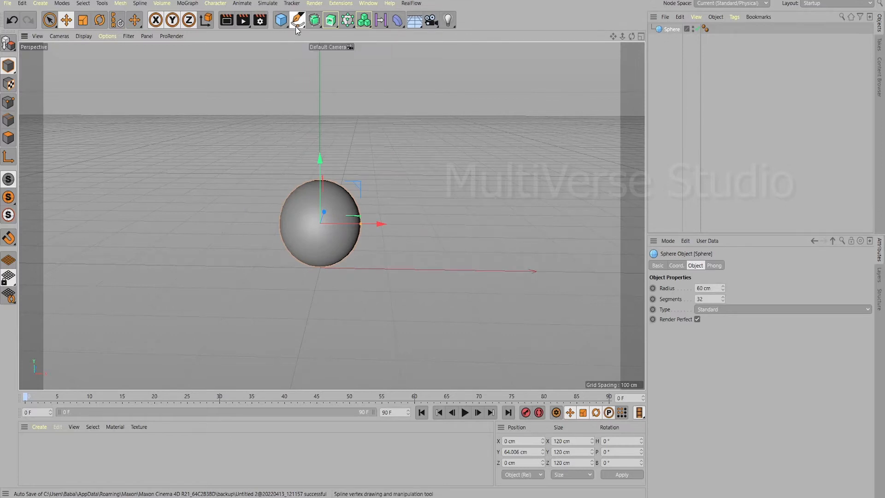
# Add a helix spline and raise it above the sphere to about 208 cm on Y
pyautogui.click(295, 26)
pyautogui.click(384, 73)
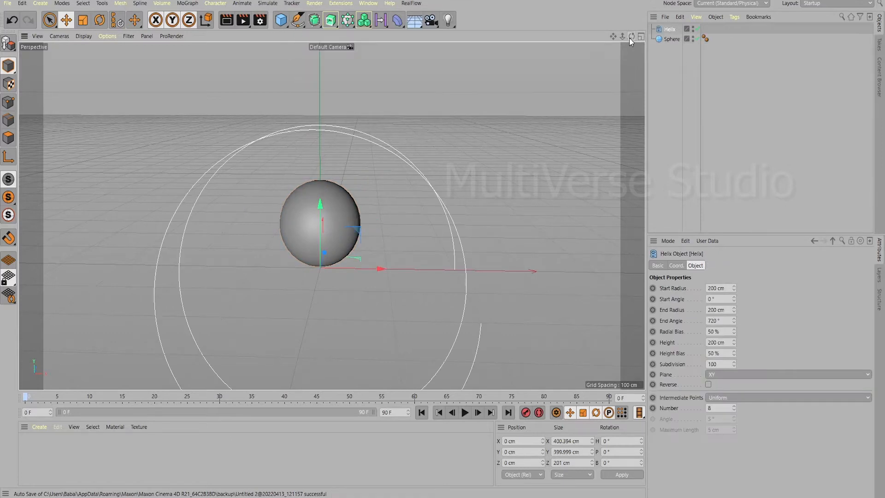
pyautogui.moveTo(629, 37); pyautogui.dragTo(570, 20)
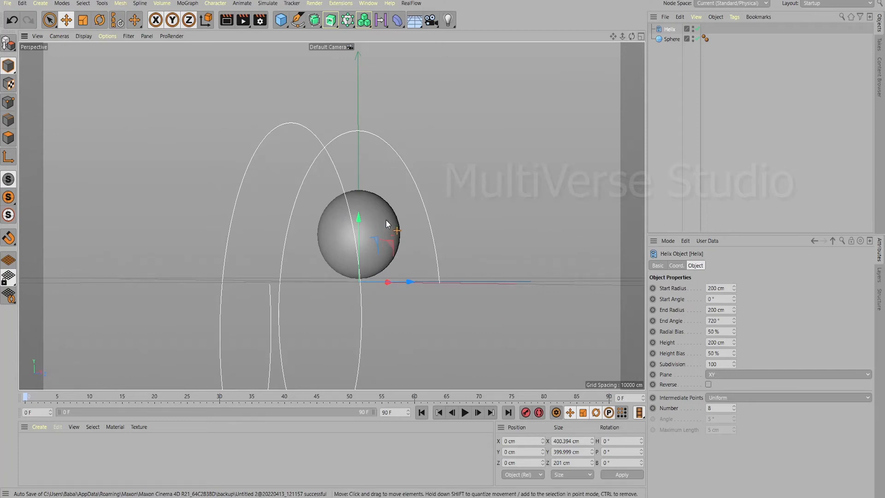
pyautogui.moveTo(359, 218); pyautogui.dragTo(354, 67)
# Shape the helix with a 13 cm start radius, -450° start angle, 50 cm end radius and about 313 cm height
pyautogui.moveTo(734, 310); pyautogui.dragTo(767, 224)
pyautogui.moveTo(734, 288); pyautogui.dragTo(750, 375)
pyautogui.moveTo(734, 298); pyautogui.dragTo(660, 298)
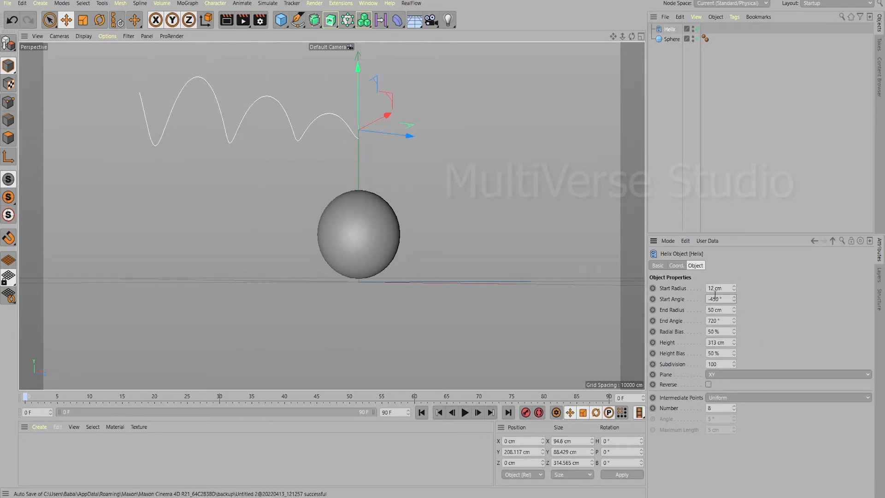
pyautogui.moveTo(714, 289); pyautogui.dragTo(712, 353)
pyautogui.press('Return')
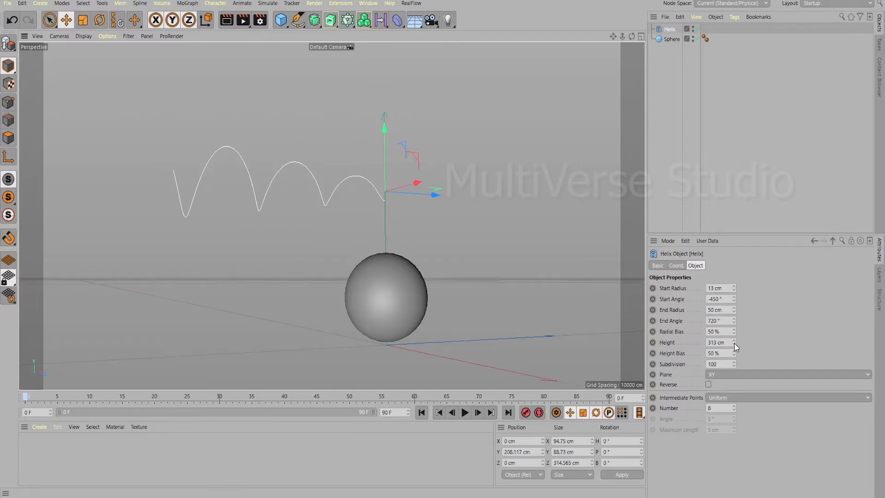
# Shift the helix to about 179 cm on Z and set its start angle to -600° and height to 800 cm
pyautogui.moveTo(734, 339); pyautogui.dragTo(709, 253)
pyautogui.moveTo(438, 195); pyautogui.dragTo(490, 199)
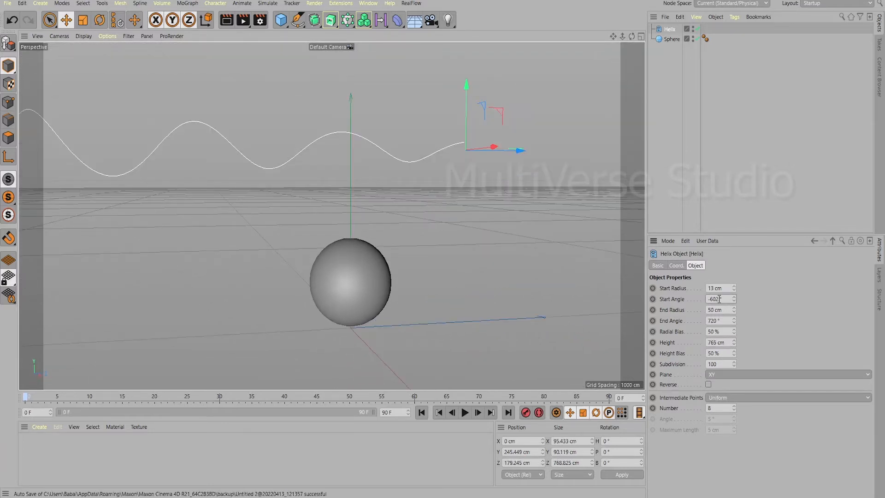
pyautogui.moveTo(718, 299); pyautogui.dragTo(671, 304)
pyautogui.write('-600')
pyautogui.press('Return')
pyautogui.doubleClick(718, 342)
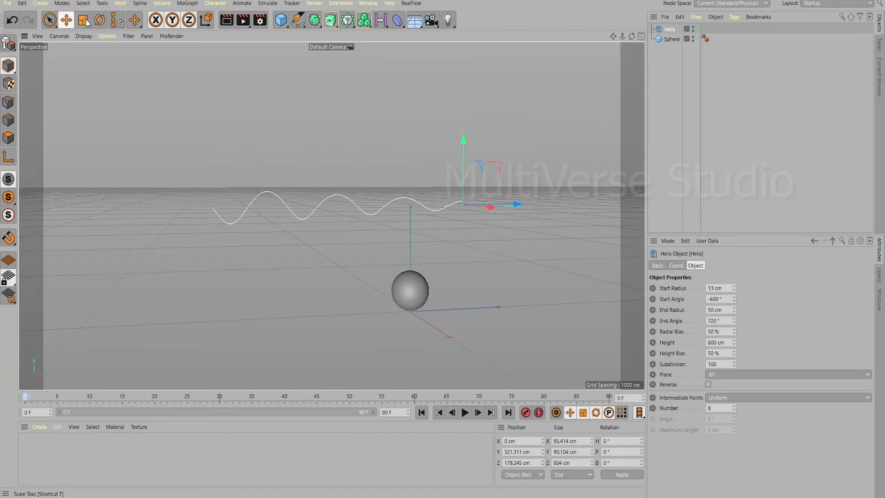
# Rotate the helix so it slopes upward, with its pitch set to -26°
pyautogui.click(100, 20)
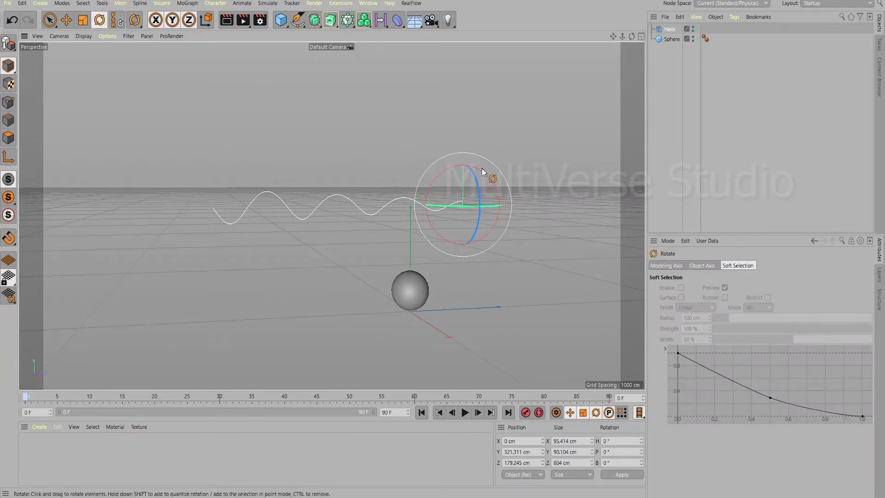
pyautogui.moveTo(480, 170); pyautogui.dragTo(492, 178)
pyautogui.moveTo(492, 178); pyautogui.dragTo(493, 183)
pyautogui.moveTo(623, 452); pyautogui.dragTo(510, 468)
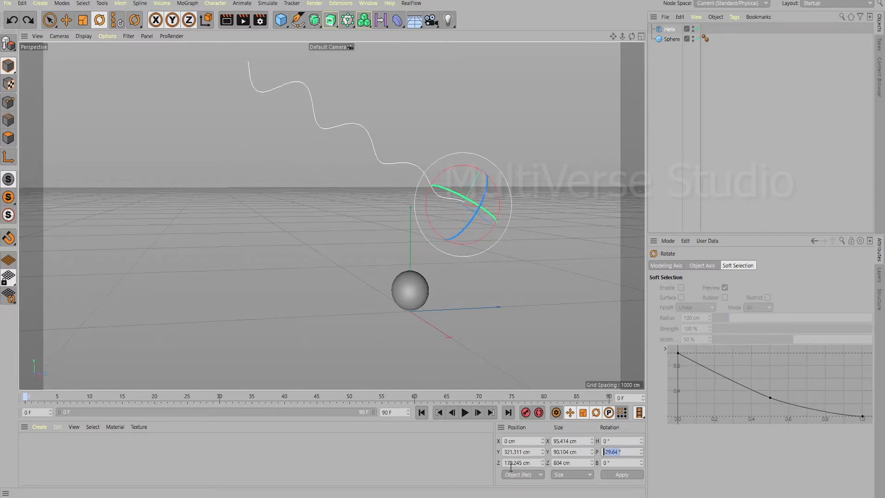
pyautogui.write('-26')
pyautogui.press('Return')
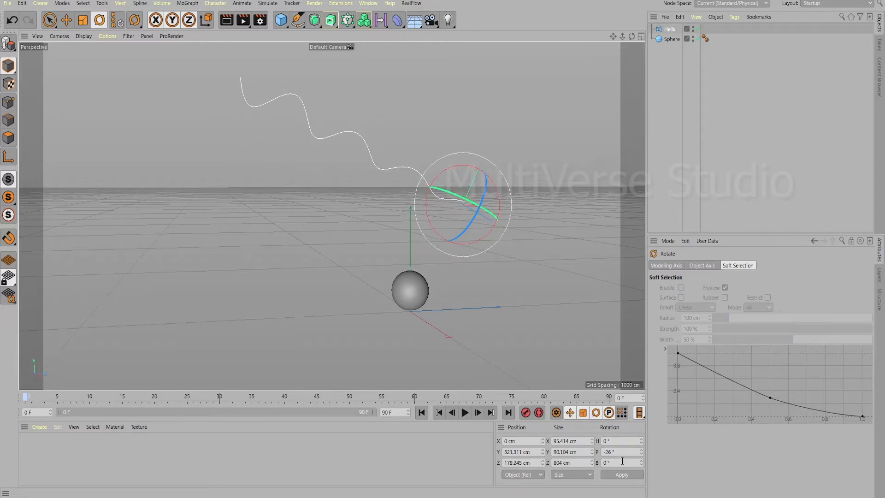
pyautogui.moveTo(614, 35); pyautogui.dragTo(559, 53)
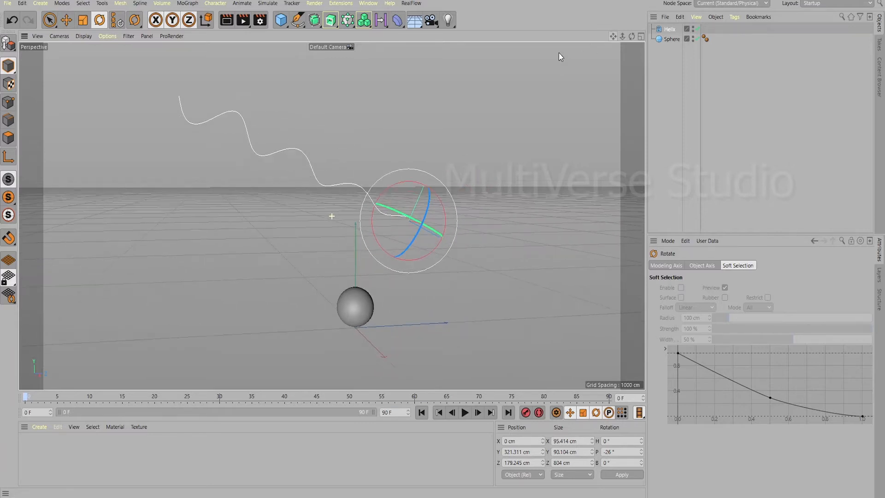
# Add an Align to Spline tag to the sphere and assign the helix as its spline path
pyautogui.click(49, 20)
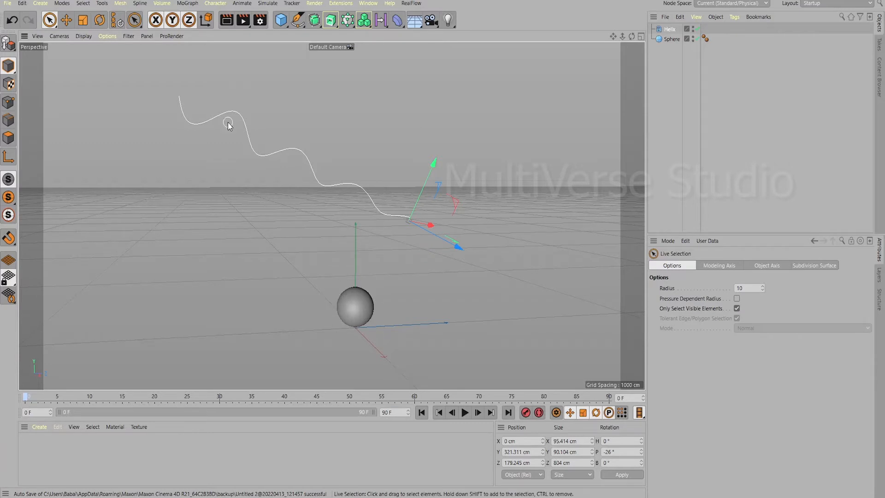
pyautogui.rightClick(668, 42)
pyautogui.moveTo(699, 37)
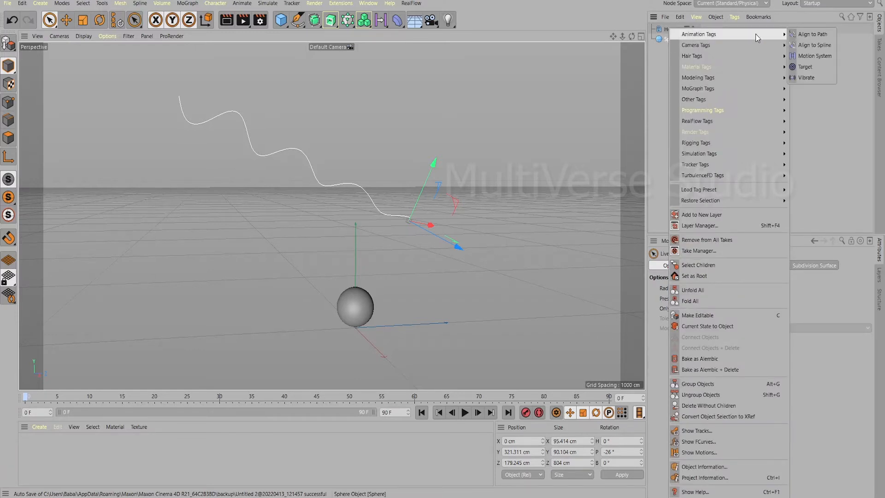
pyautogui.click(809, 45)
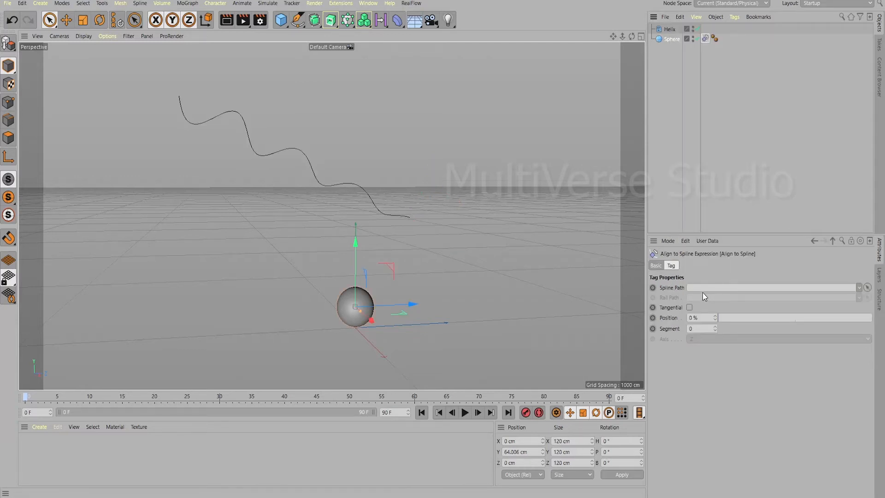
pyautogui.click(867, 287)
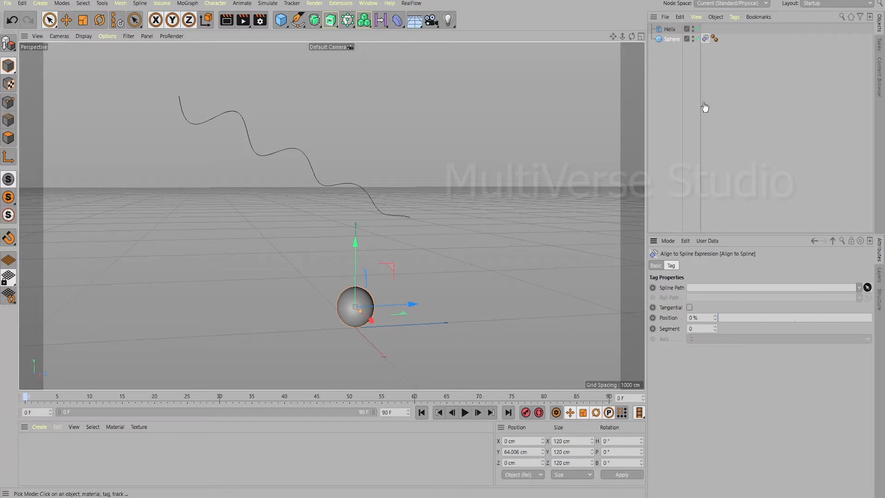
pyautogui.click(669, 29)
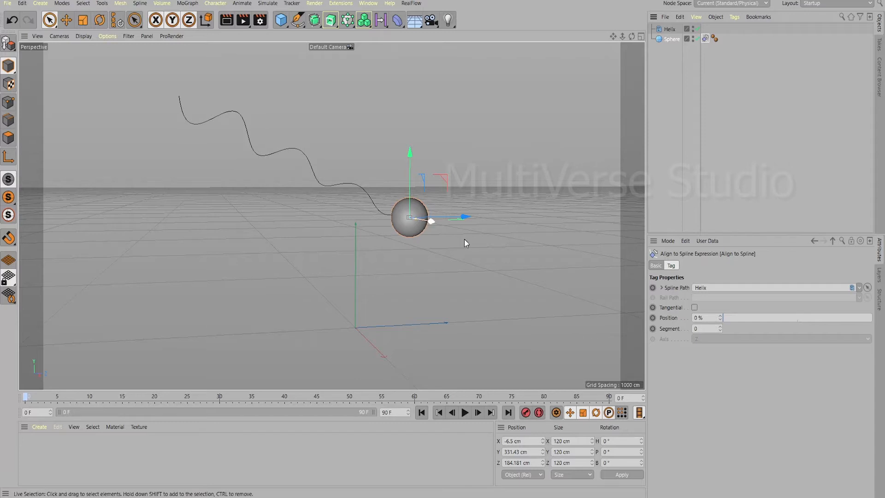
# Keyframe the sphere's spline position at 0% on frame 0 and 100% on frame 70, and play back the animation
pyautogui.click(653, 317)
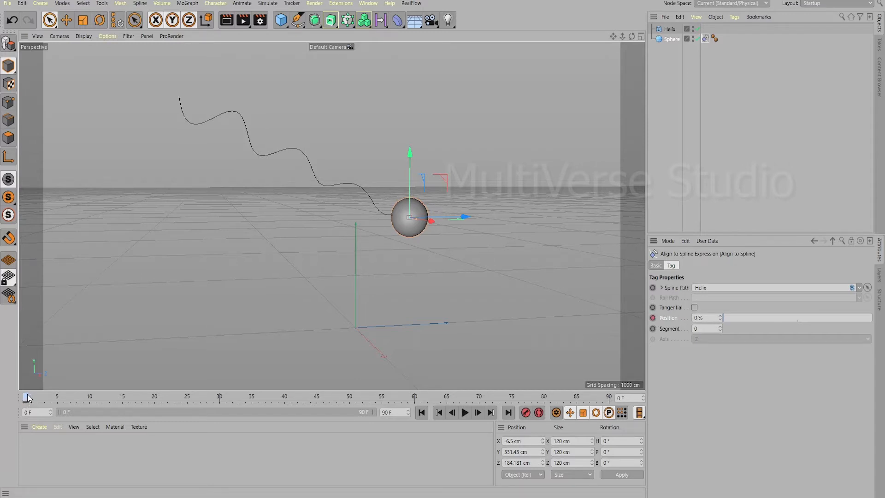
pyautogui.click(509, 412)
pyautogui.click(496, 399)
pyautogui.moveTo(729, 320); pyautogui.dragTo(870, 318)
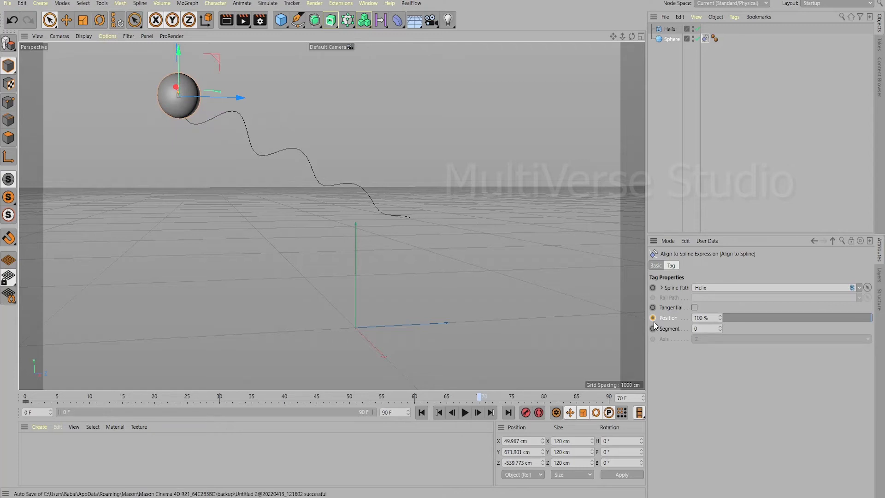
pyautogui.click(653, 322)
pyautogui.click(421, 413)
pyautogui.click(464, 412)
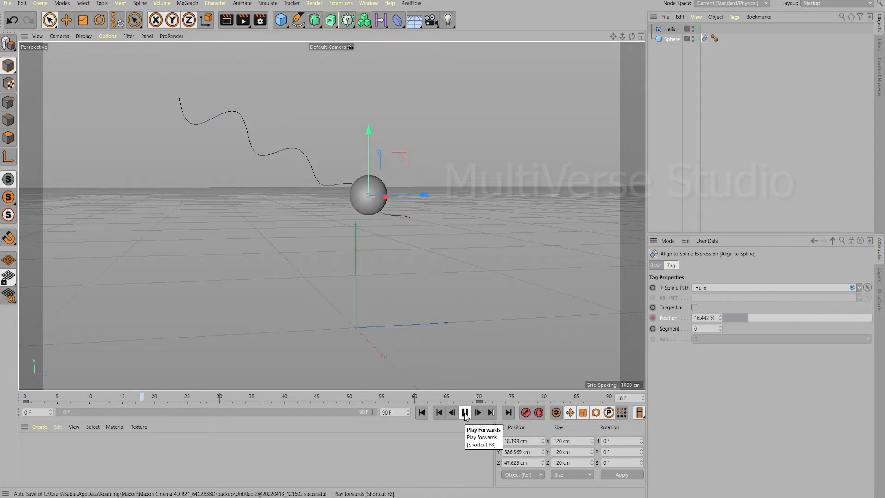
pyautogui.click(421, 412)
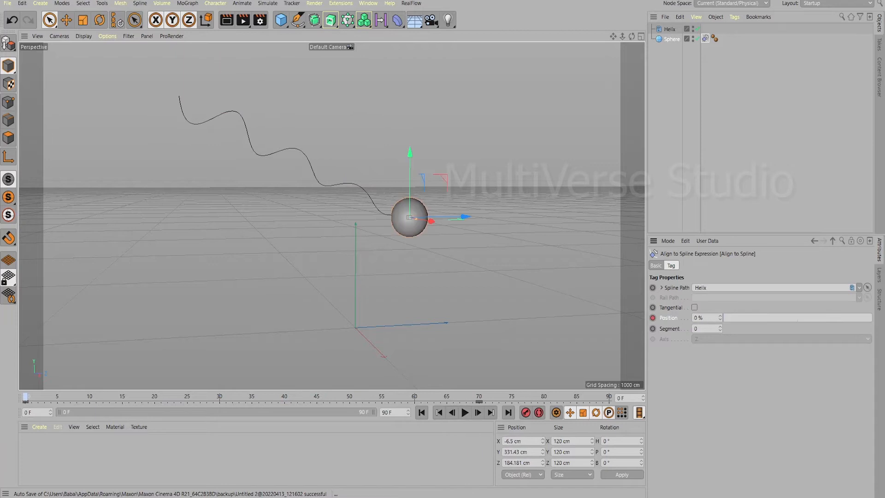
# Add a torus and set both its heading and pitch rotation to 90°
pyautogui.moveTo(281, 20); pyautogui.dragTo(311, 70)
pyautogui.click(621, 455)
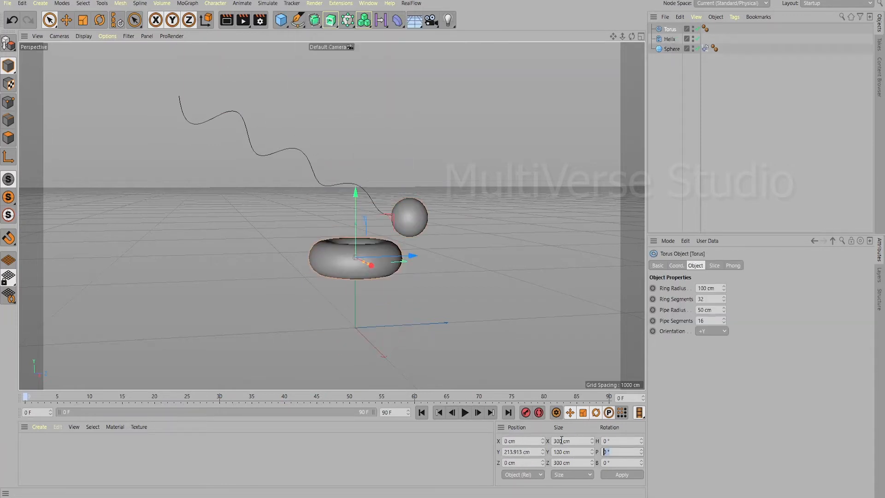
pyautogui.write('90')
pyautogui.press('Return')
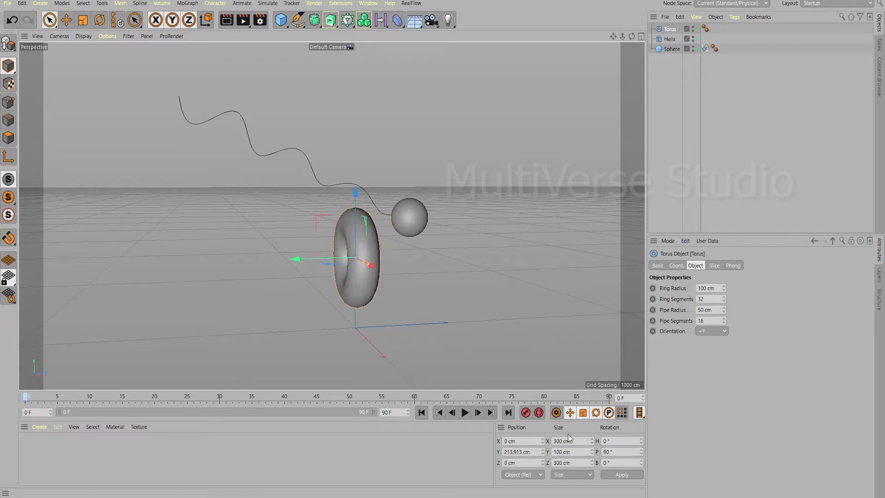
pyautogui.click(615, 442)
pyautogui.write('90')
pyautogui.press('Return')
# Move the torus beside the sphere at the helix's upper end and shrink it to about 165 cm in diameter
pyautogui.moveTo(354, 196); pyautogui.dragTo(339, 105)
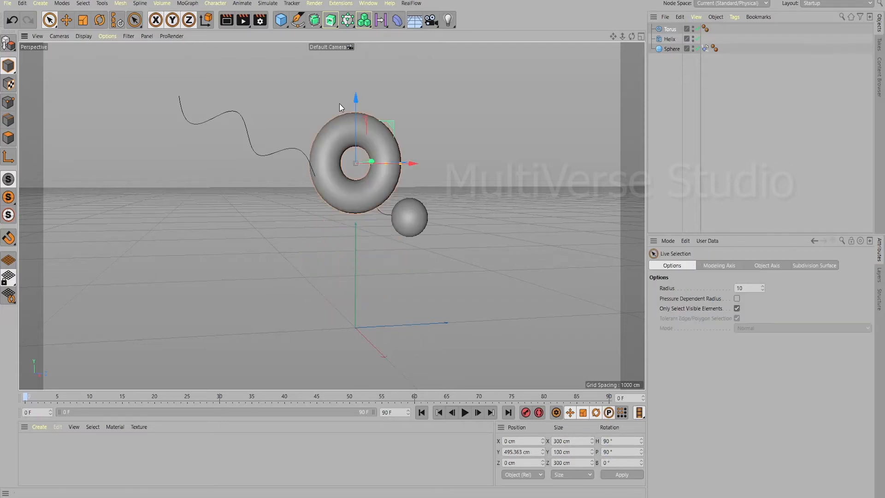
pyautogui.moveTo(389, 125); pyautogui.dragTo(213, 66)
pyautogui.moveTo(173, 94); pyautogui.dragTo(200, 133)
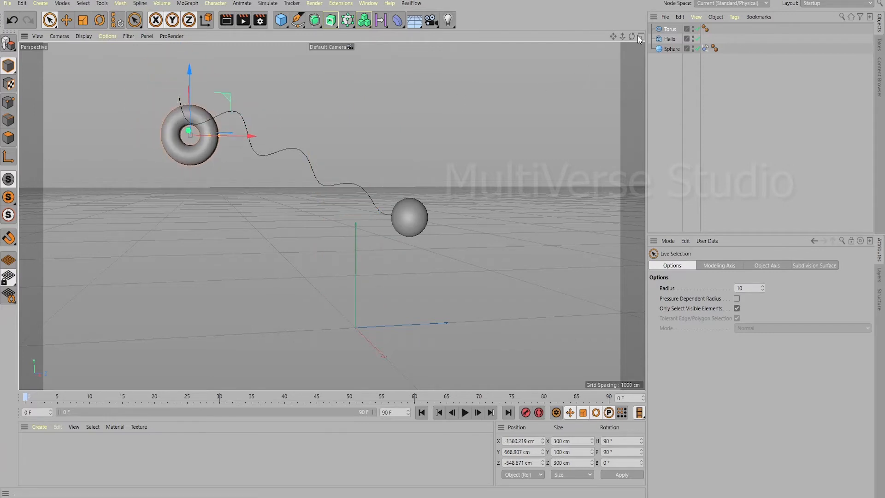
pyautogui.moveTo(632, 36); pyautogui.dragTo(641, 60)
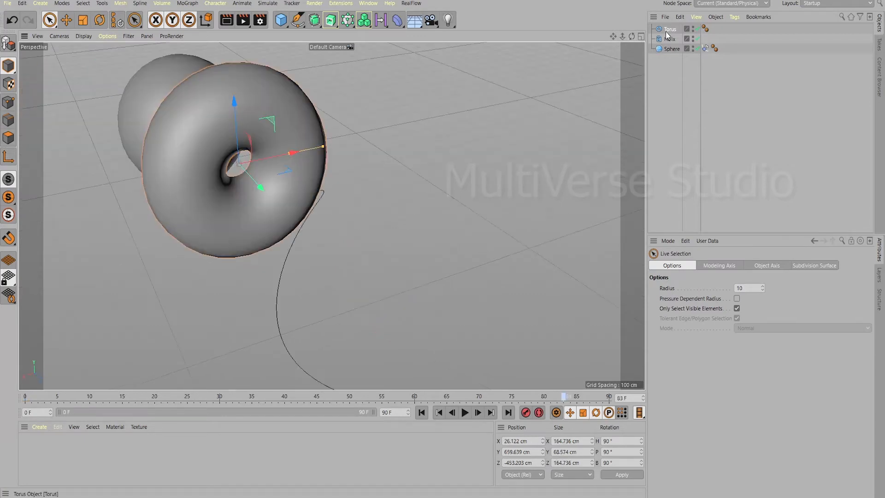
# Add an Align to Spline tag to the torus with the helix as its path, and return to frame 0
pyautogui.rightClick(700, 29)
pyautogui.moveTo(704, 36)
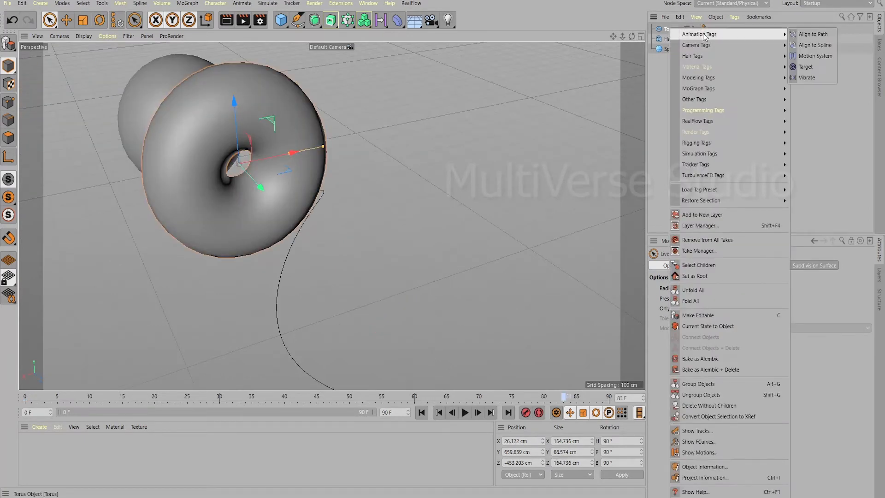
pyautogui.click(810, 49)
pyautogui.click(867, 287)
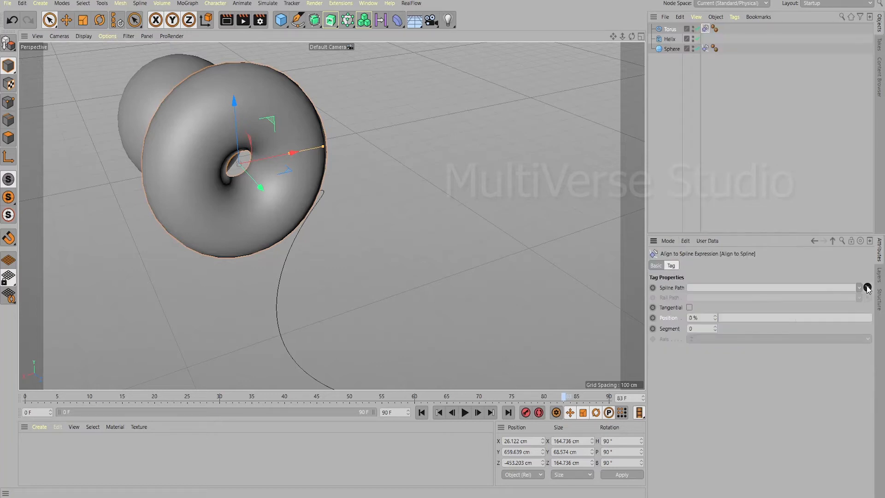
pyautogui.click(669, 39)
pyautogui.click(421, 412)
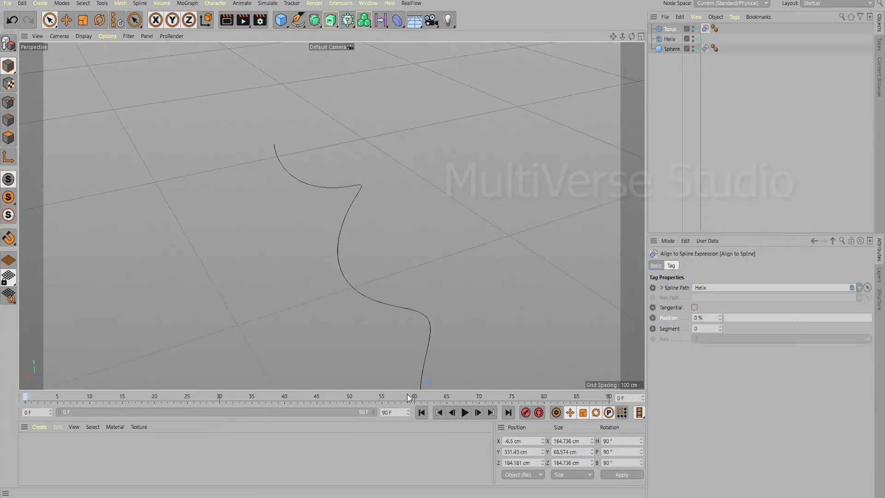
# Set the torus's spline position to 100% and keyframe it at frame 0 and frame 90
pyautogui.moveTo(734, 320); pyautogui.dragTo(871, 318)
pyautogui.keyDown('ctrl'); pyautogui.click(653, 317); pyautogui.keyUp('ctrl')
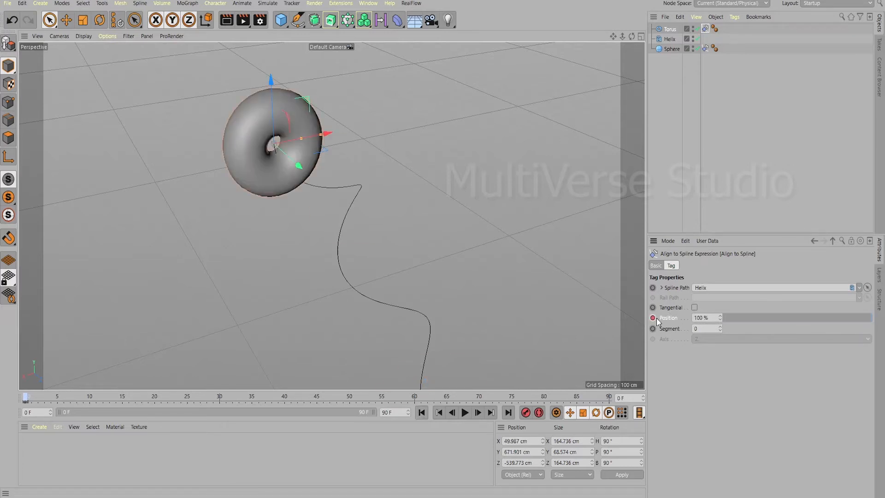
pyautogui.moveTo(613, 37); pyautogui.dragTo(544, 15)
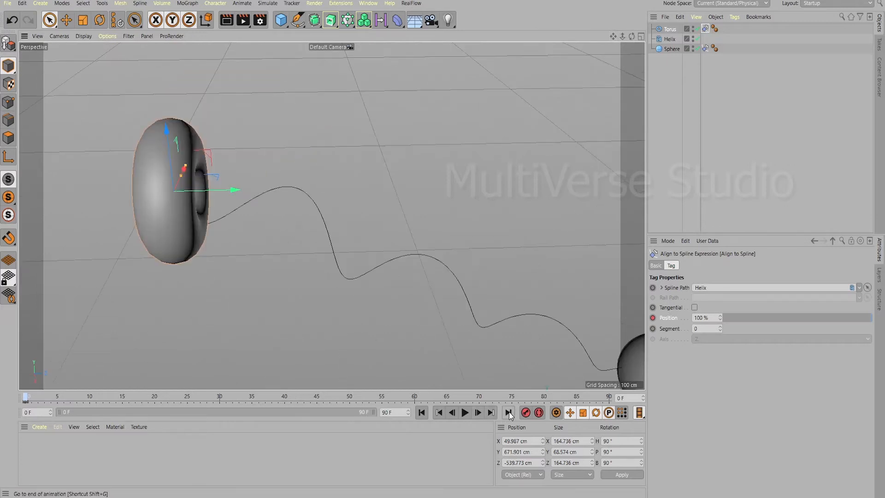
pyautogui.click(508, 412)
pyautogui.keyDown('ctrl'); pyautogui.click(651, 317); pyautogui.keyUp('ctrl')
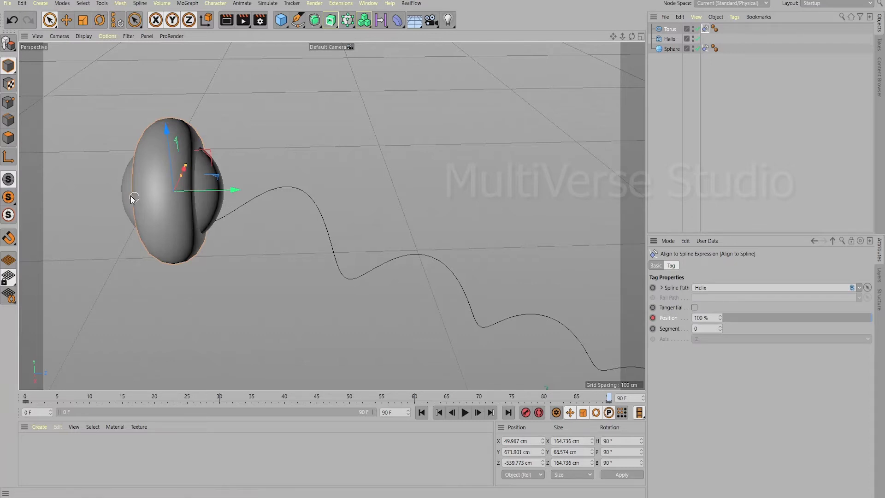
# Play back the animation of the sphere and torus from frame 0
pyautogui.click(421, 412)
pyautogui.scroll(-5, 485, 220)
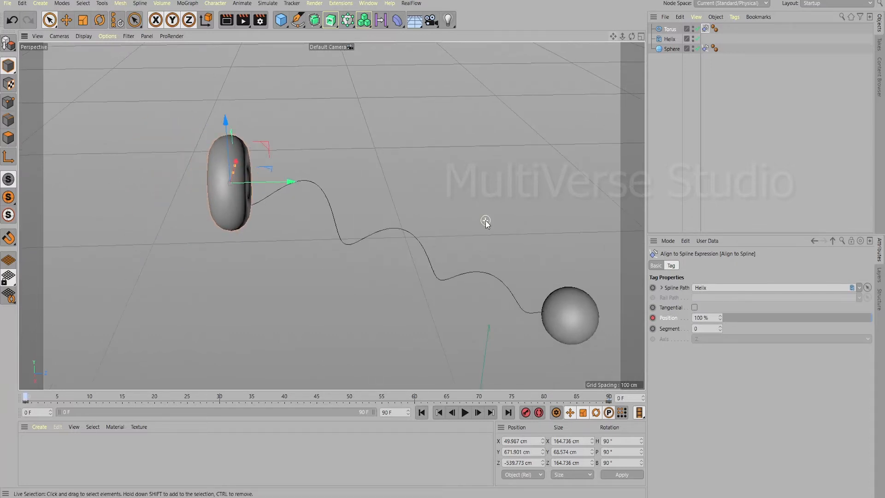
pyautogui.click(463, 413)
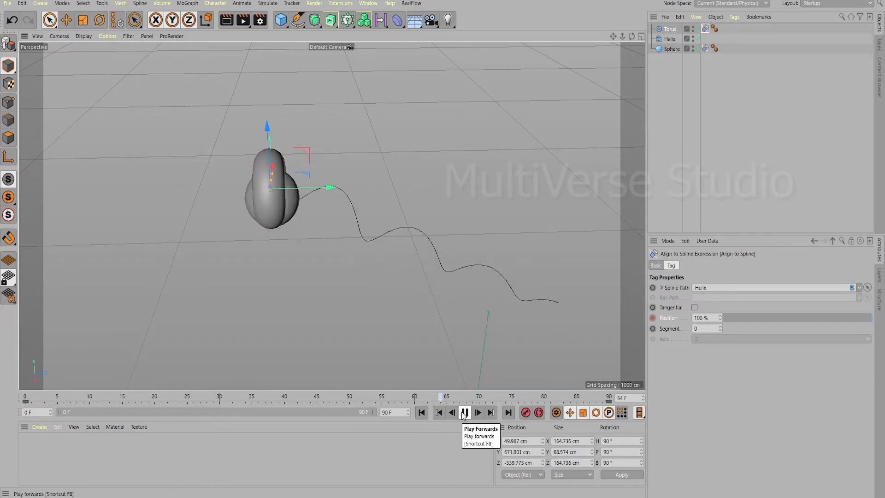
pyautogui.click(463, 413)
# Add a plane as ground beneath the helix, enlarged to about 949 cm wide and 1517 cm high
pyautogui.keyDown('alt'); pyautogui.moveTo(500, 316); pyautogui.dragTo(356, 55); pyautogui.keyUp('alt')
pyautogui.moveTo(414, 337); pyautogui.dragTo(414, 281)
pyautogui.moveTo(281, 318); pyautogui.dragTo(249, 297)
pyautogui.moveTo(632, 36); pyautogui.dragTo(574, 46)
pyautogui.moveTo(332, 334); pyautogui.dragTo(343, 341)
pyautogui.moveTo(632, 37)
pyautogui.mouseDown()
pyautogui.moveTo(574, 62)
pyautogui.moveTo(640, 39)
pyautogui.mouseUp()
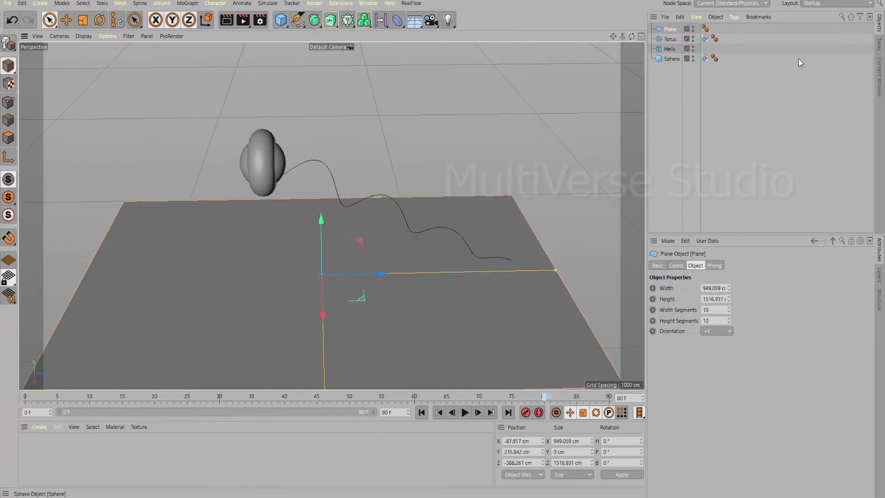
# Add a Rigid Body tag to the sphere and set its dynamics trigger to On Collision
pyautogui.click(668, 60)
pyautogui.rightClick(668, 61)
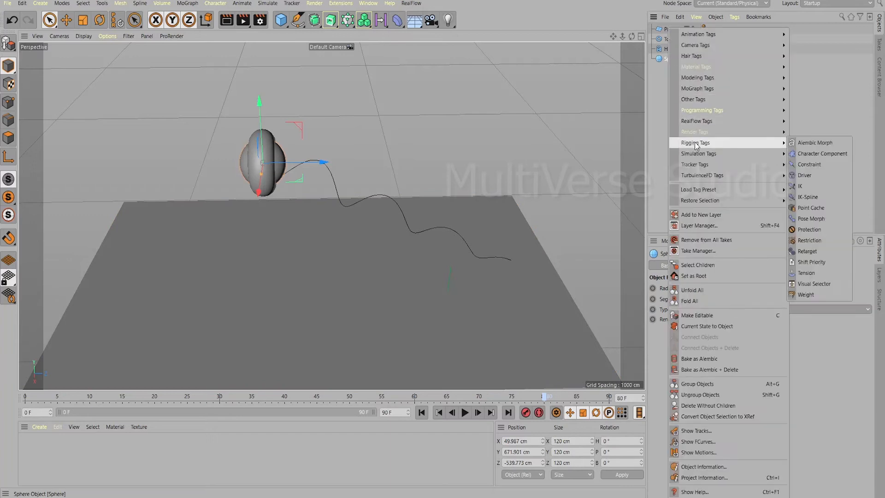
pyautogui.moveTo(695, 157)
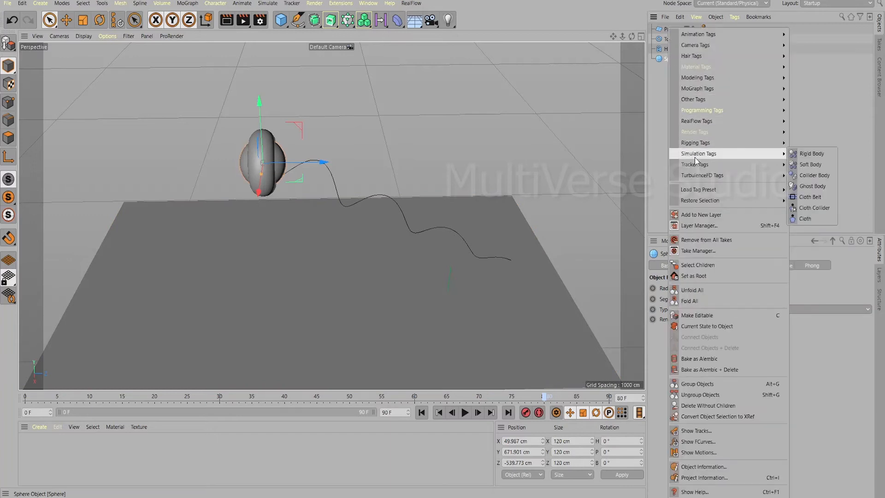
pyautogui.click(812, 153)
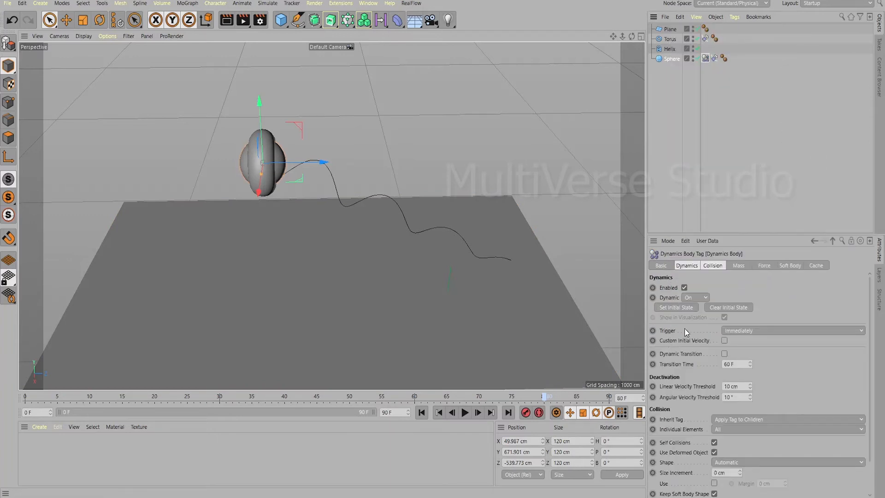
pyautogui.click(761, 330)
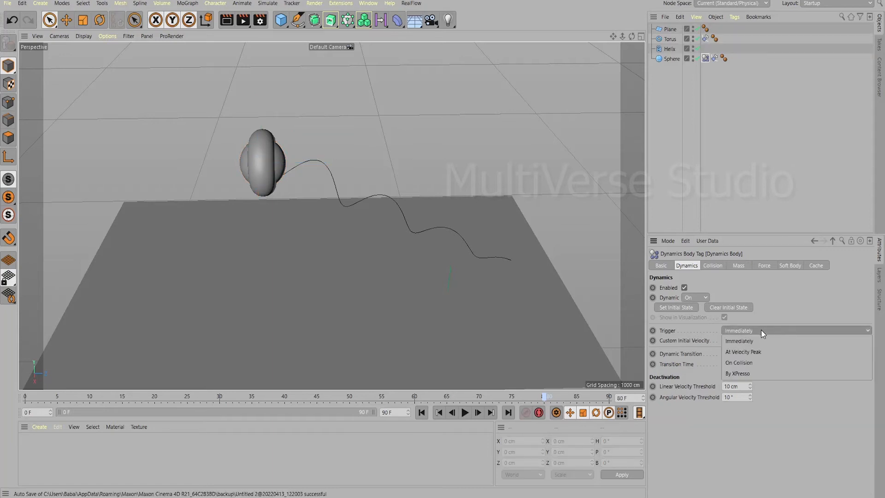
pyautogui.click(744, 362)
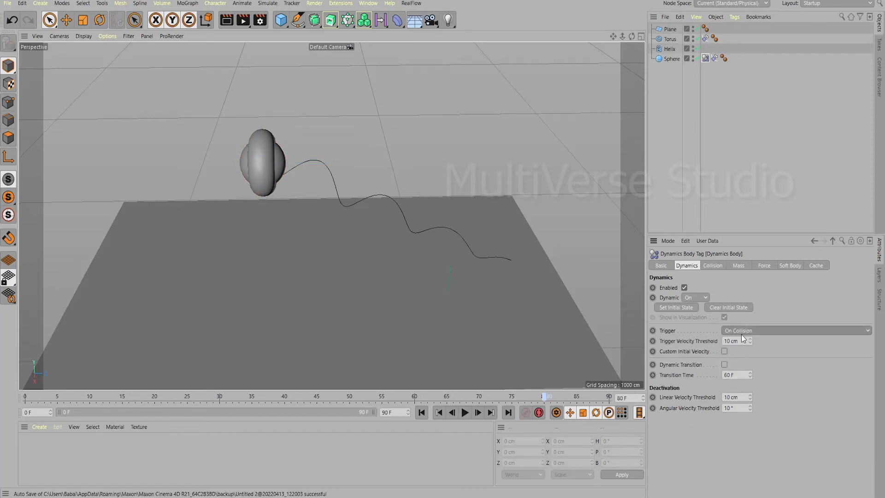
# Add a Collider Body tag to the torus and set its dynamics trigger to On Collision
pyautogui.rightClick(667, 40)
pyautogui.moveTo(689, 156)
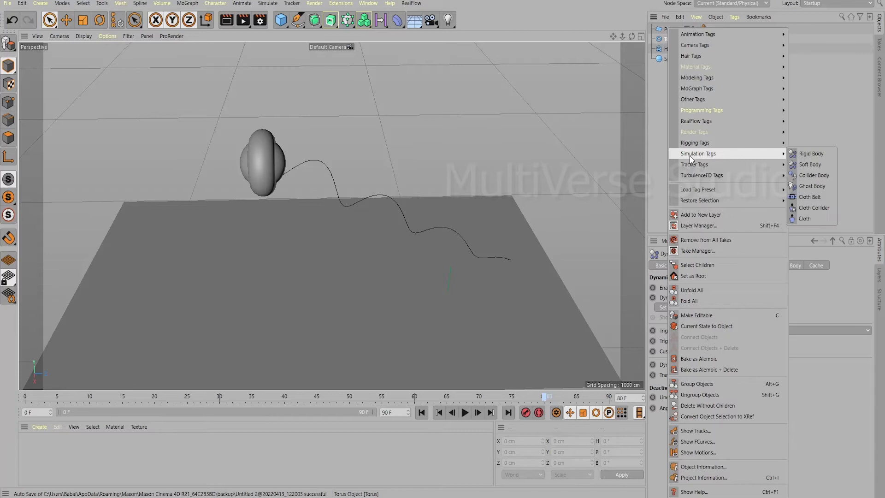
pyautogui.click(812, 176)
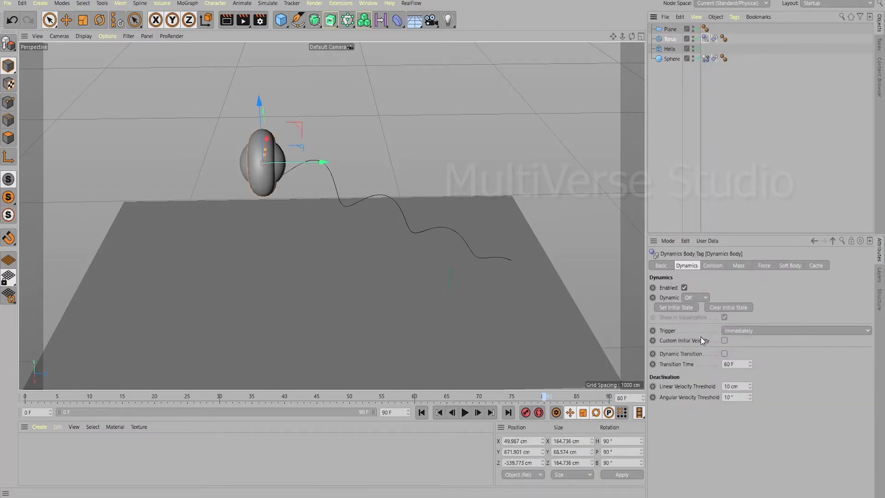
pyautogui.click(741, 331)
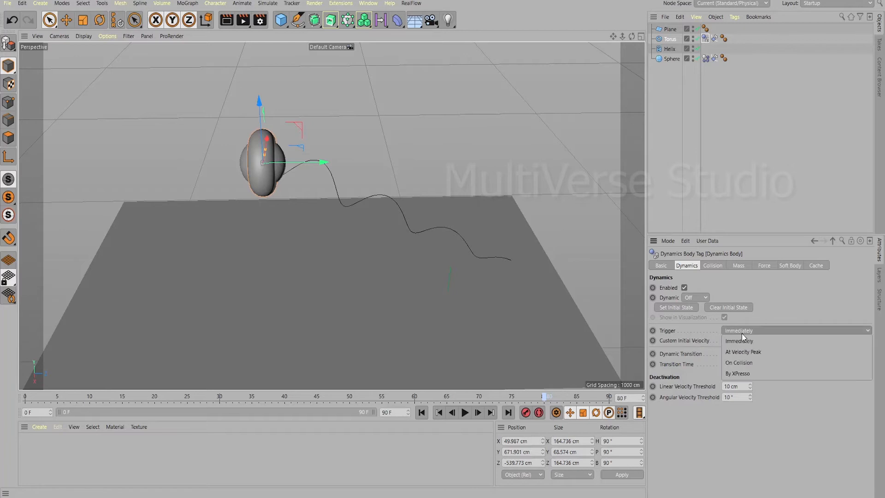
# Add a Collider Body tag to the plane and rename the plane Floor
pyautogui.rightClick(670, 29)
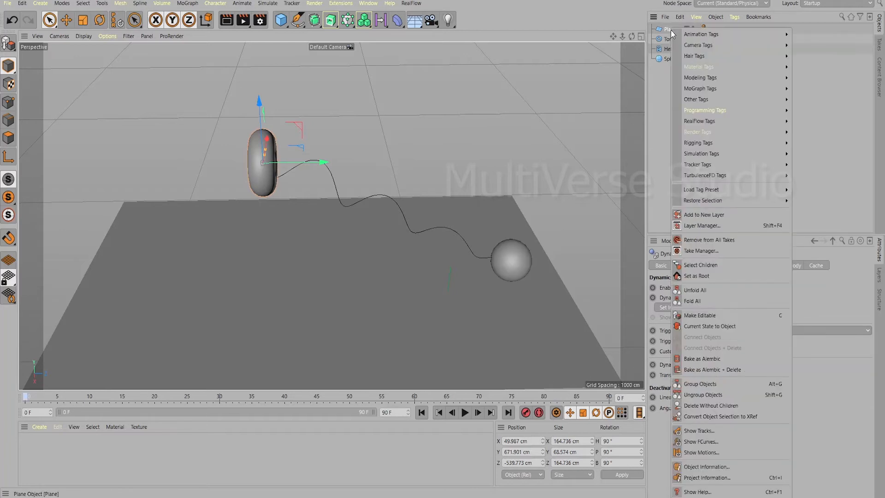
pyautogui.moveTo(717, 154)
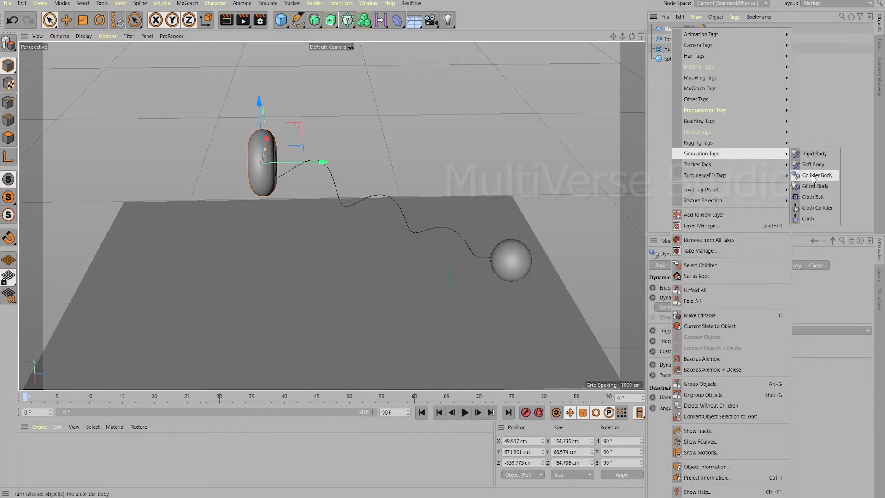
pyautogui.click(812, 177)
pyautogui.click(669, 28)
pyautogui.write('Floor')
pyautogui.press('Return')
# Add a Voronoi Fracture object and place the sphere inside it as its child
pyautogui.click(188, 3)
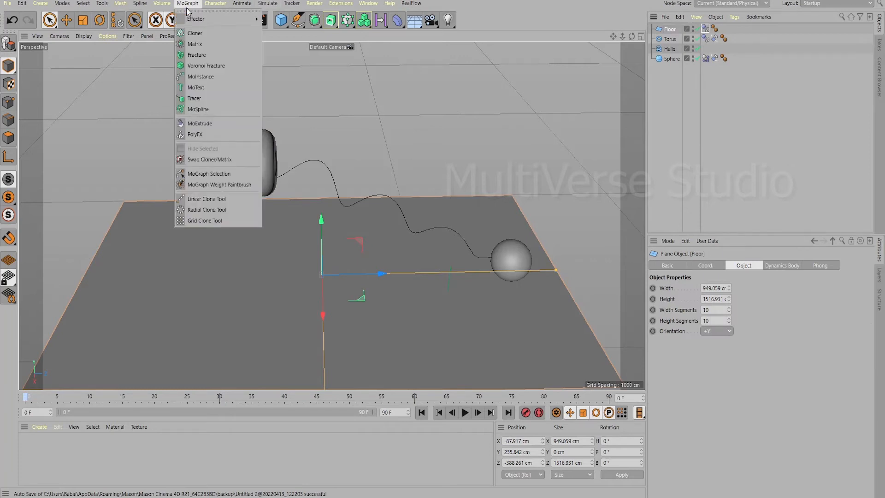
pyautogui.click(204, 68)
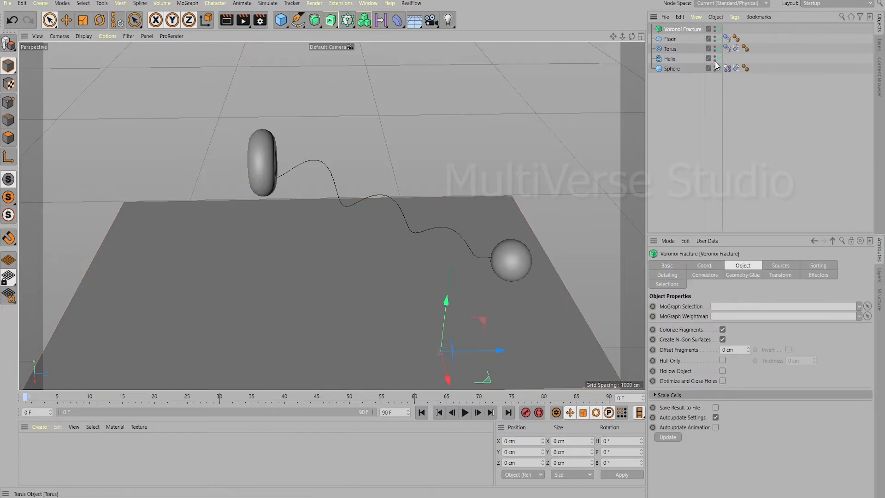
pyautogui.moveTo(674, 60)
pyautogui.mouseDown()
pyautogui.moveTo(676, 68)
pyautogui.moveTo(665, 54)
pyautogui.moveTo(672, 65)
pyautogui.mouseUp()
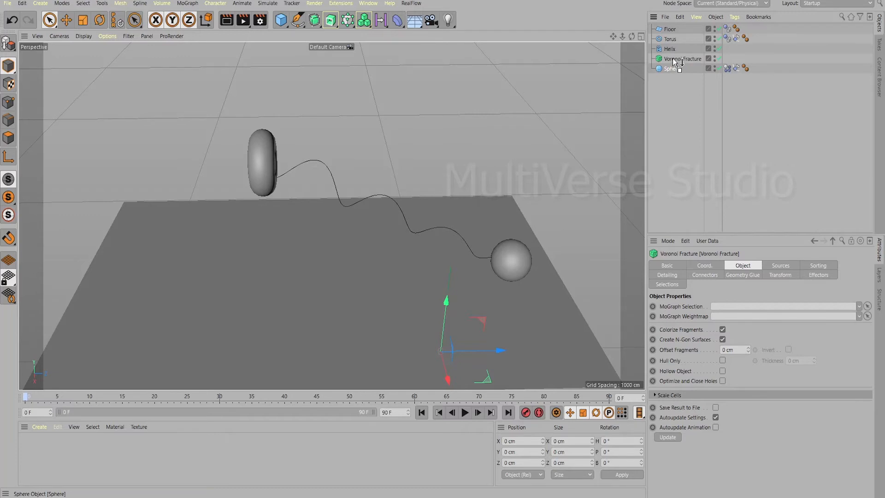
pyautogui.moveTo(674, 60); pyautogui.dragTo(677, 59)
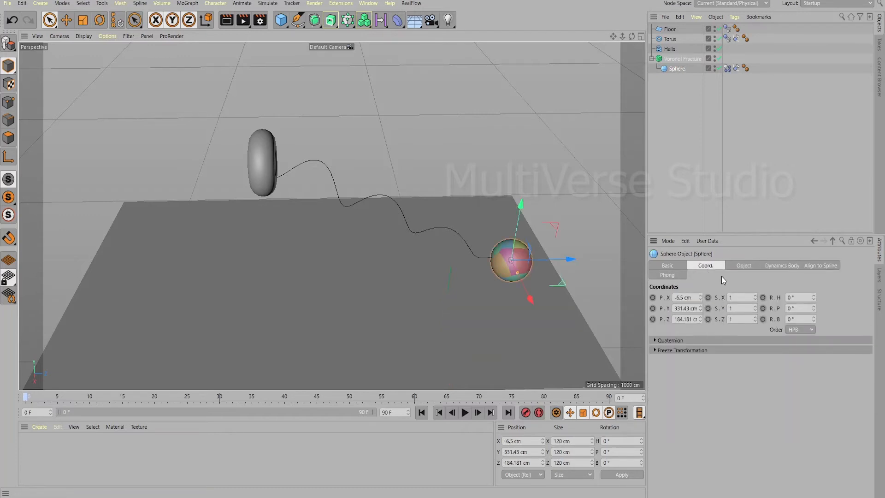
# Set the fracture's point generator to 600 points and hide the source points in the viewport
pyautogui.click(679, 59)
pyautogui.scroll(-2, 740, 449)
pyautogui.click(701, 440)
pyautogui.scroll(-3, 669, 455)
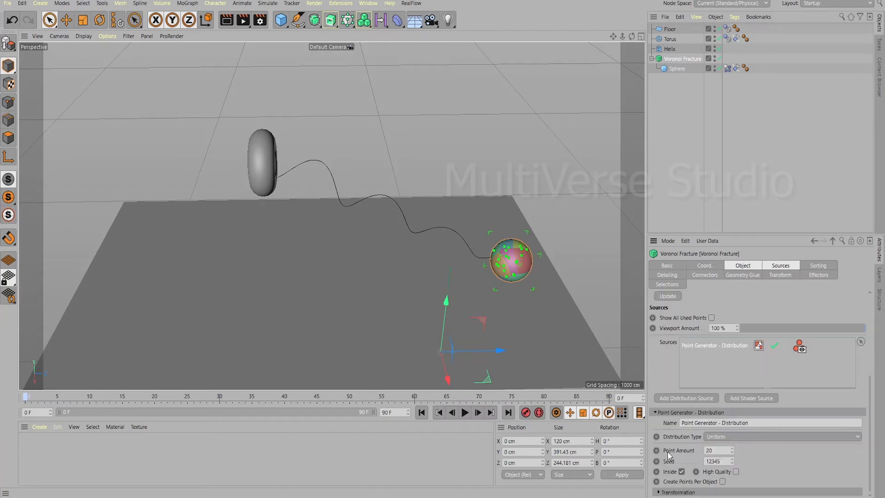
pyautogui.click(705, 450)
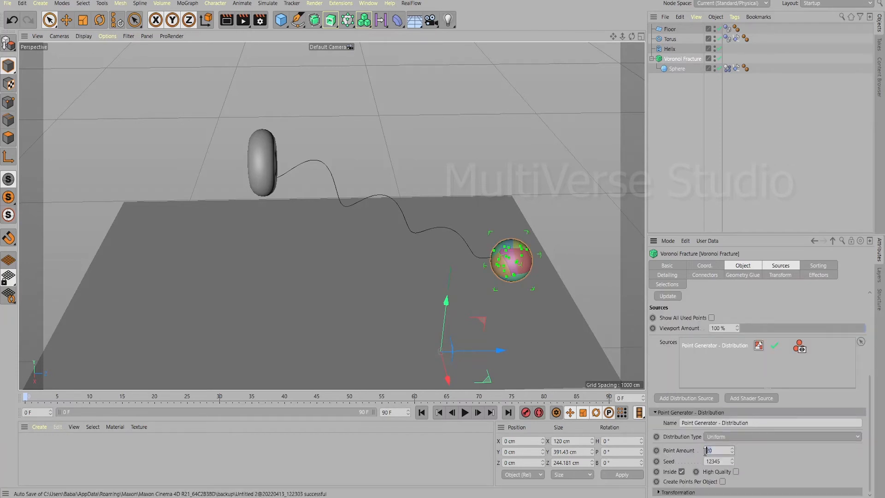
pyautogui.write('600')
pyautogui.press('Return')
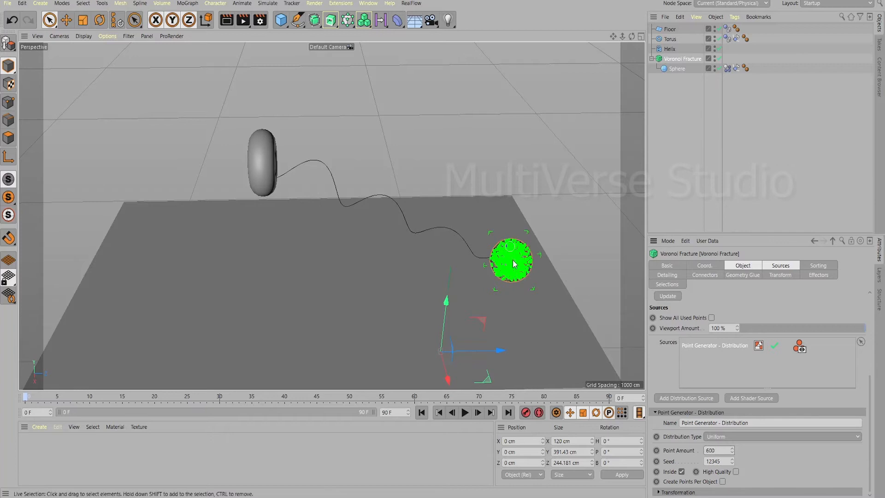
pyautogui.click(801, 350)
# Enable the Inside Faces selection for the Voronoi Fracture and turn off Colorize Fragments
pyautogui.click(663, 285)
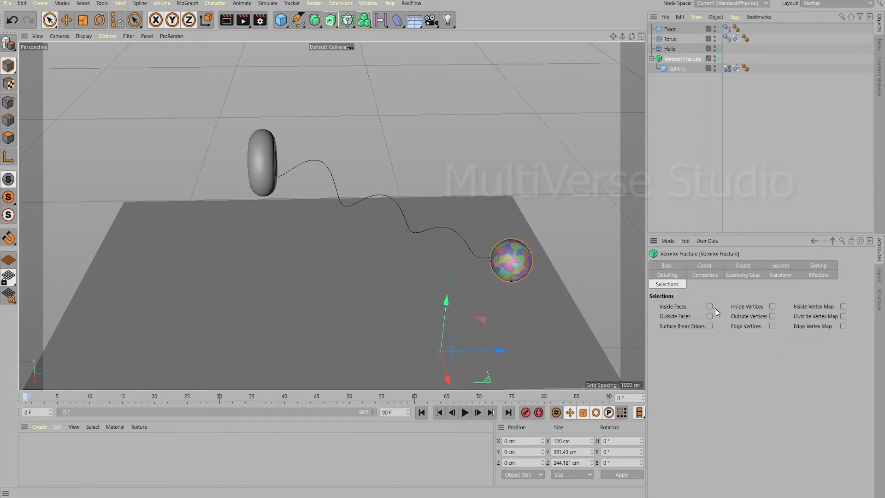
pyautogui.click(741, 267)
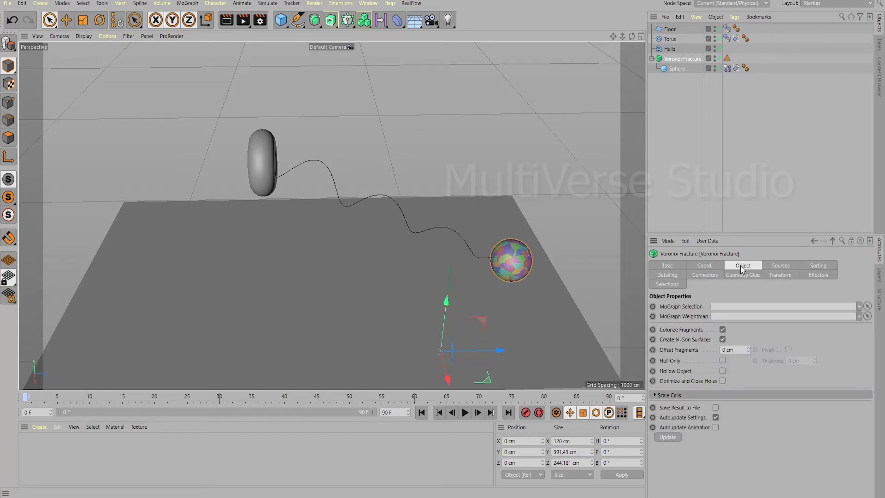
pyautogui.click(722, 330)
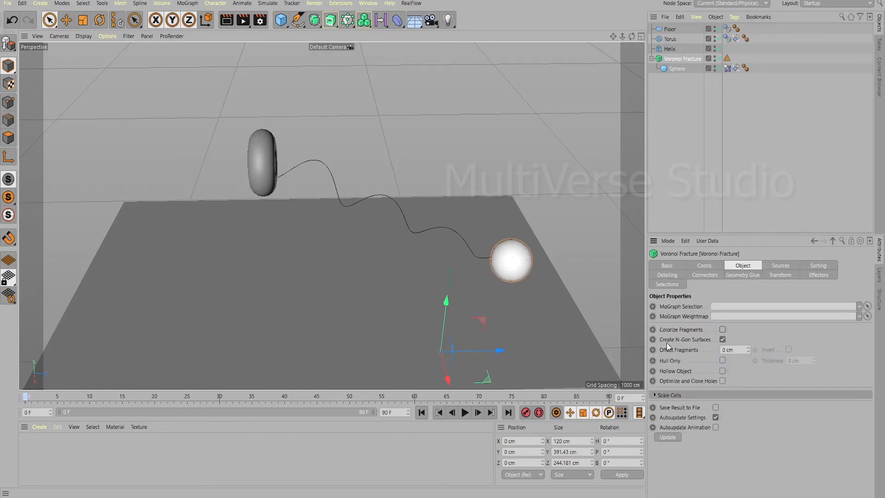
# Create a Car Paint material with a near-white base color (RGB 247, 255, 253) and apply it to the fractured sphere
pyautogui.click(34, 427)
pyautogui.moveTo(49, 353)
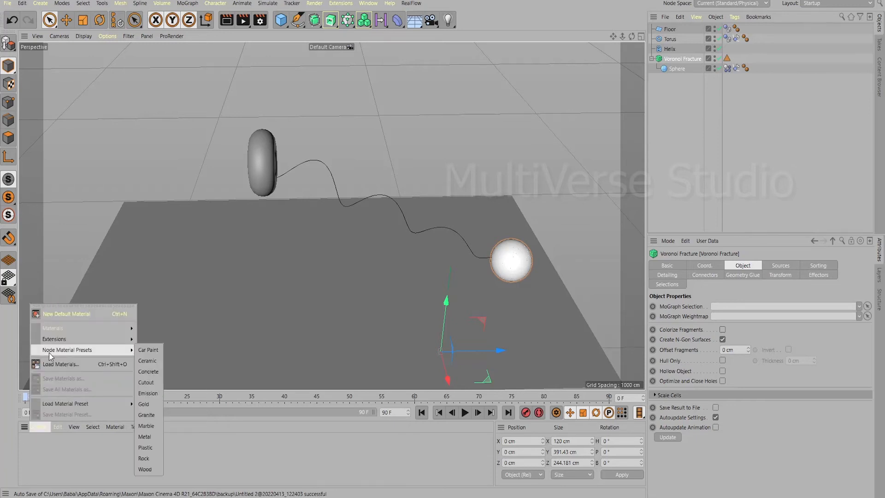
pyautogui.click(148, 349)
pyautogui.doubleClick(33, 447)
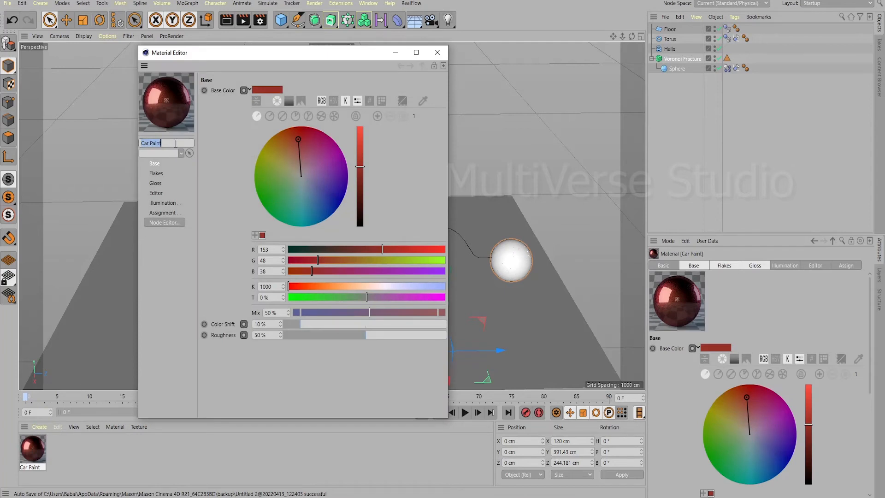
pyautogui.moveTo(298, 140)
pyautogui.mouseDown()
pyautogui.moveTo(300, 148)
pyautogui.moveTo(332, 152)
pyautogui.moveTo(316, 191)
pyautogui.moveTo(275, 153)
pyautogui.mouseUp()
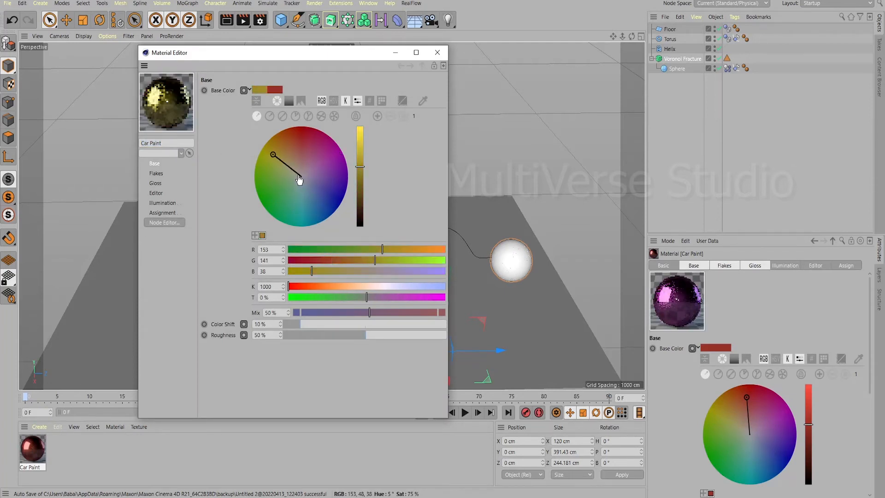
pyautogui.click(301, 178)
pyautogui.moveTo(360, 166); pyautogui.dragTo(357, 113)
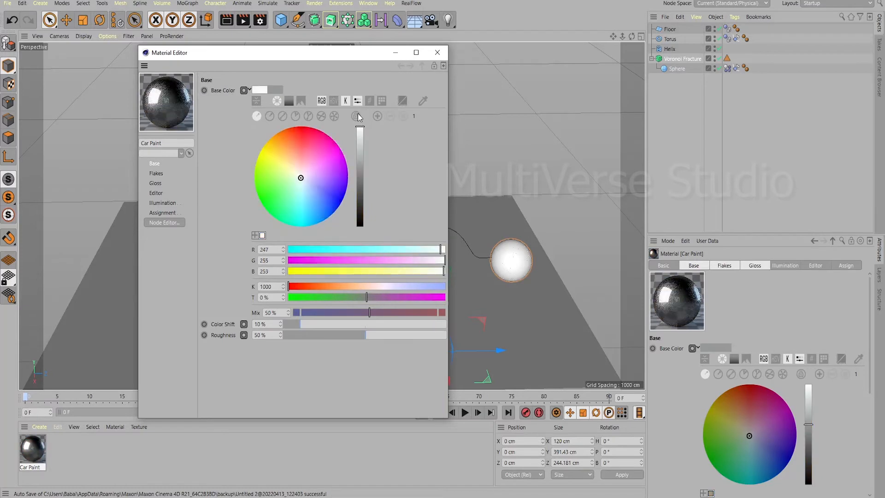
pyautogui.click(437, 52)
pyautogui.moveTo(32, 446); pyautogui.dragTo(506, 259)
# Duplicate the Car Paint material and change one copy's base color to bright red
pyautogui.click(31, 451)
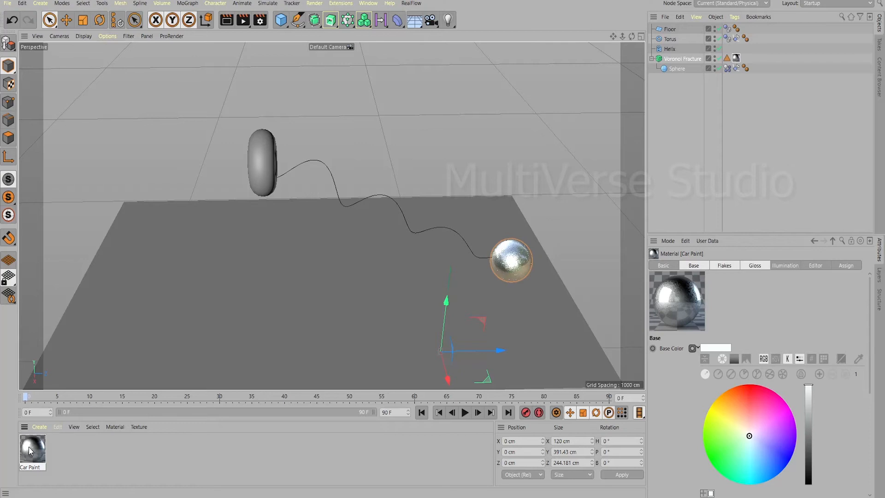
pyautogui.hotkey('ctrl', 'c')
pyautogui.hotkey('ctrl', 'v')
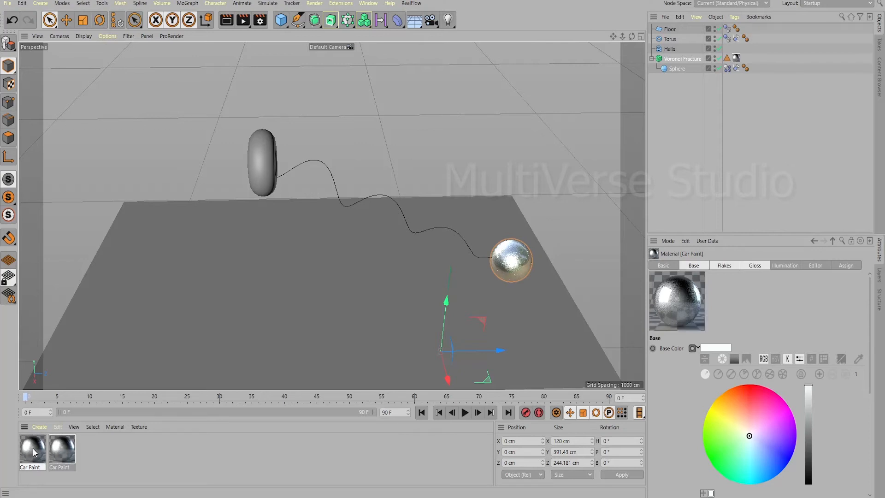
pyautogui.doubleClick(34, 451)
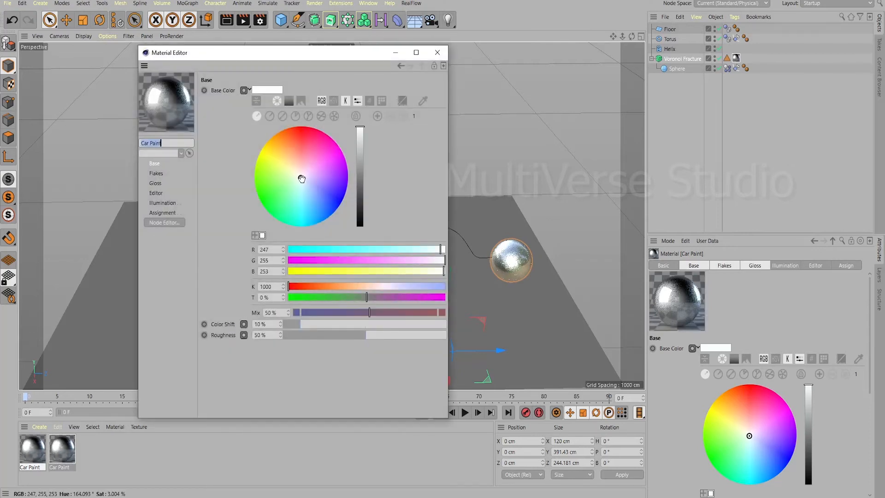
pyautogui.moveTo(299, 152); pyautogui.dragTo(294, 125)
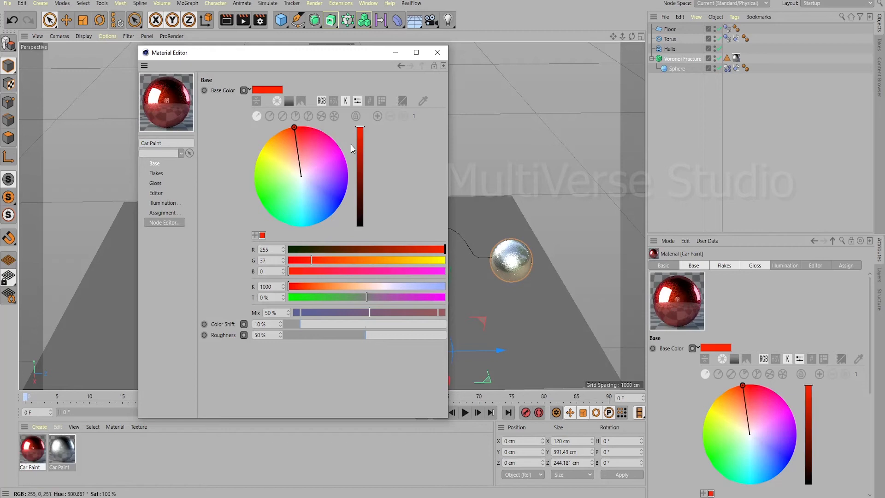
pyautogui.click(438, 52)
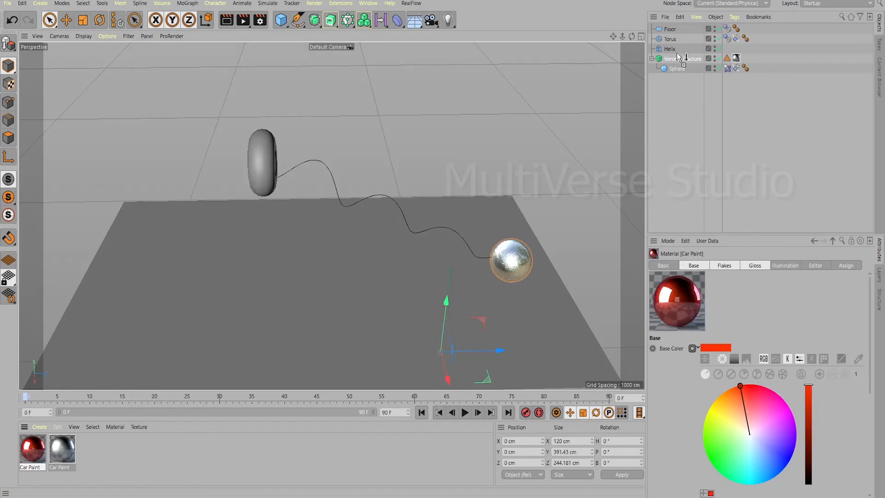
# Apply the red Car Paint material to the Voronoi Fracture and restrict it to the Inside Faces selection
pyautogui.moveTo(678, 62); pyautogui.dragTo(680, 60)
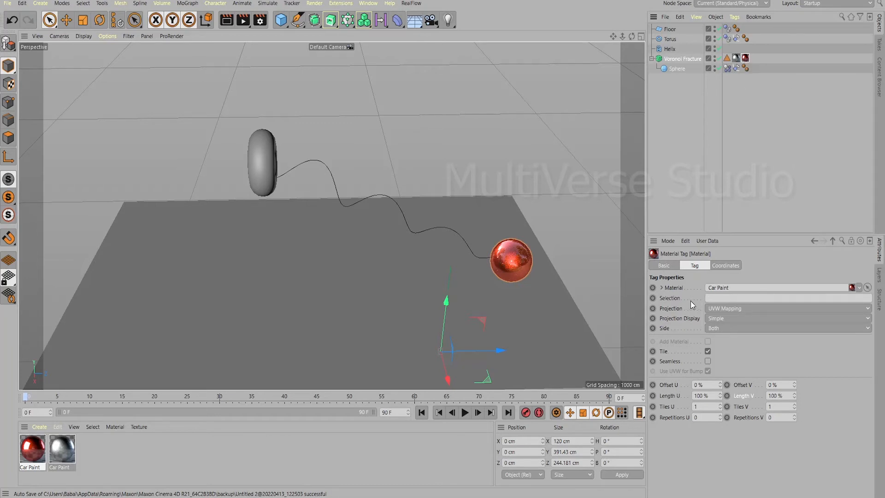
pyautogui.moveTo(727, 57); pyautogui.dragTo(726, 298)
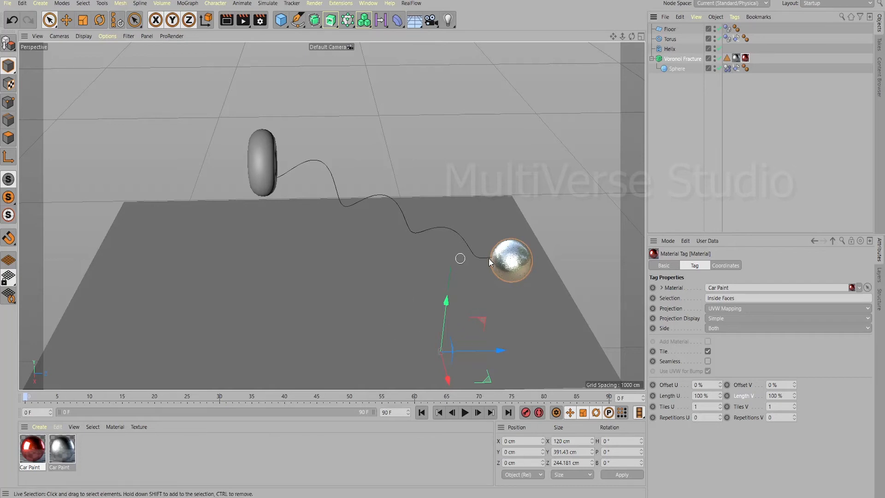
# Move the sphere's Align to Spline tag onto the Voronoi Fracture and play the animation to check the motion
pyautogui.press('F8')
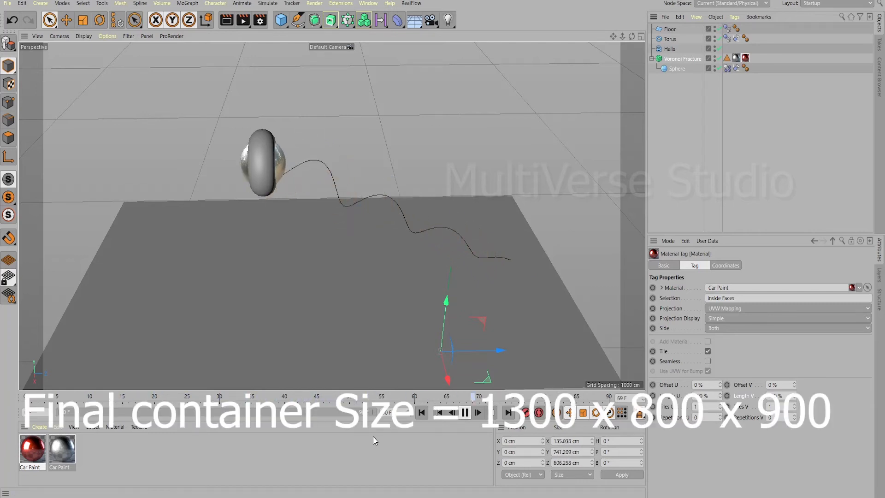
pyautogui.click(465, 412)
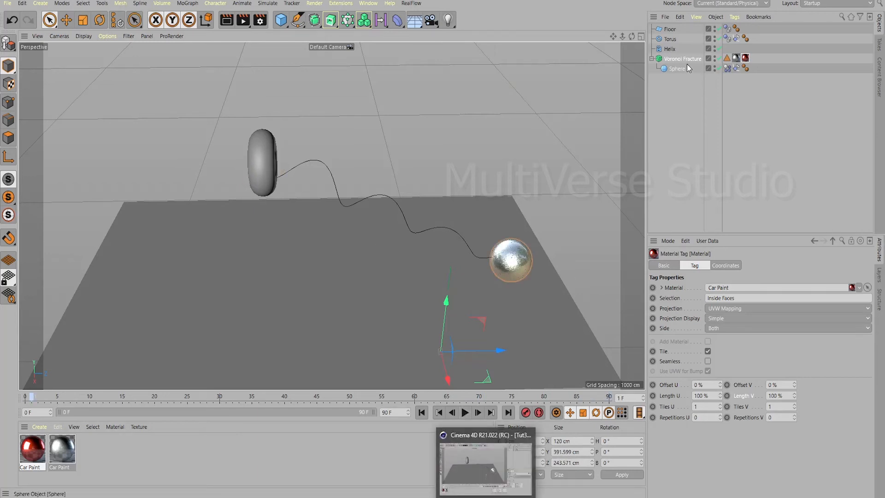
pyautogui.click(682, 118)
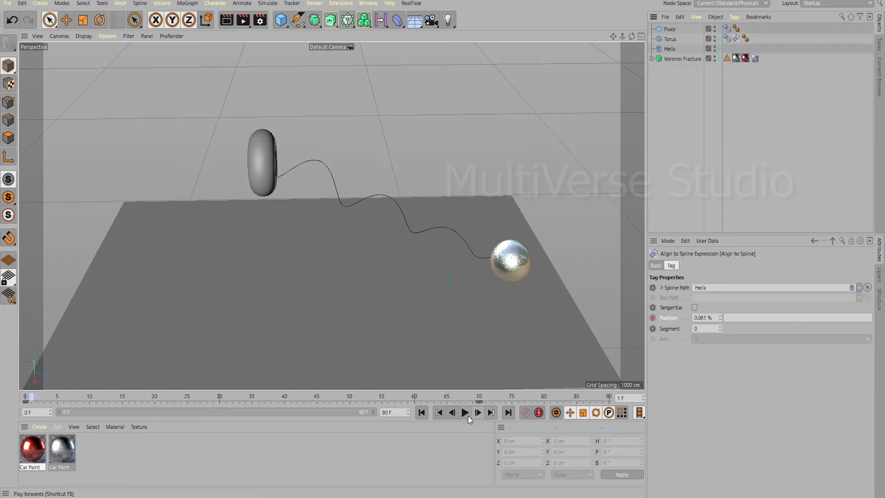
pyautogui.click(465, 414)
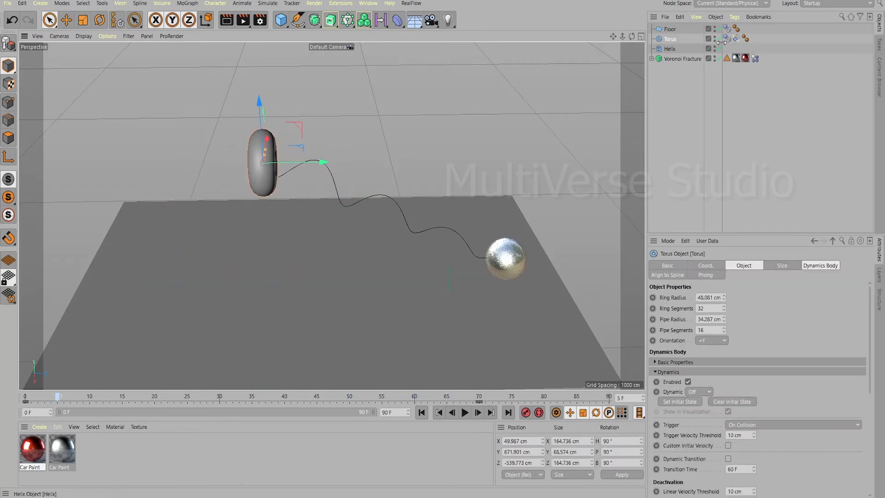
# Delete the torus's Align to Spline tag, then shrink the torus to about 148 cm wide and shift it along the helix to about Z -441 cm
pyautogui.click(735, 39)
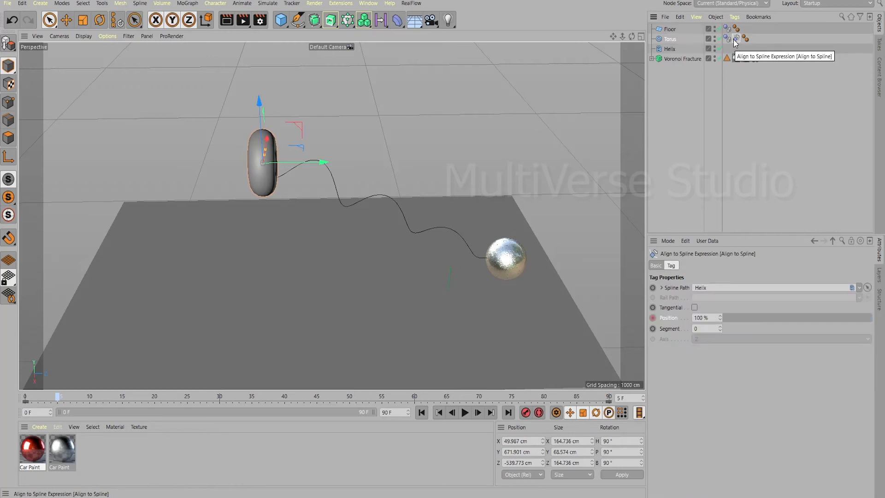
pyautogui.press('Delete')
pyautogui.moveTo(258, 99); pyautogui.dragTo(261, 128)
pyautogui.moveTo(317, 190); pyautogui.dragTo(354, 189)
pyautogui.moveTo(299, 127); pyautogui.dragTo(300, 100)
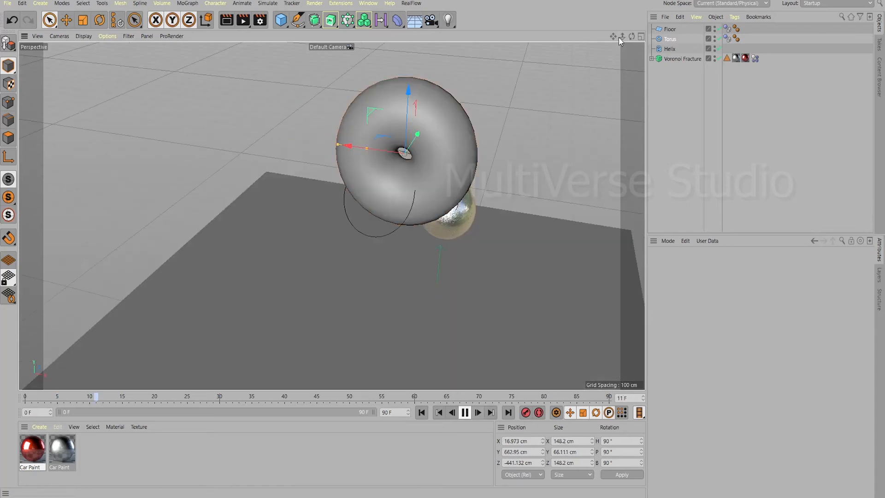
pyautogui.moveTo(618, 37); pyautogui.dragTo(581, 41)
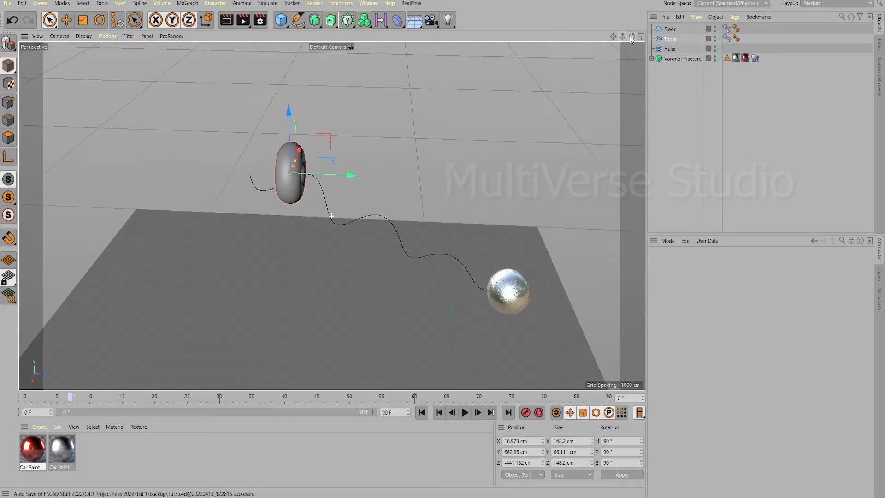
# Hide the torus in both the viewport and the render
pyautogui.click(714, 37)
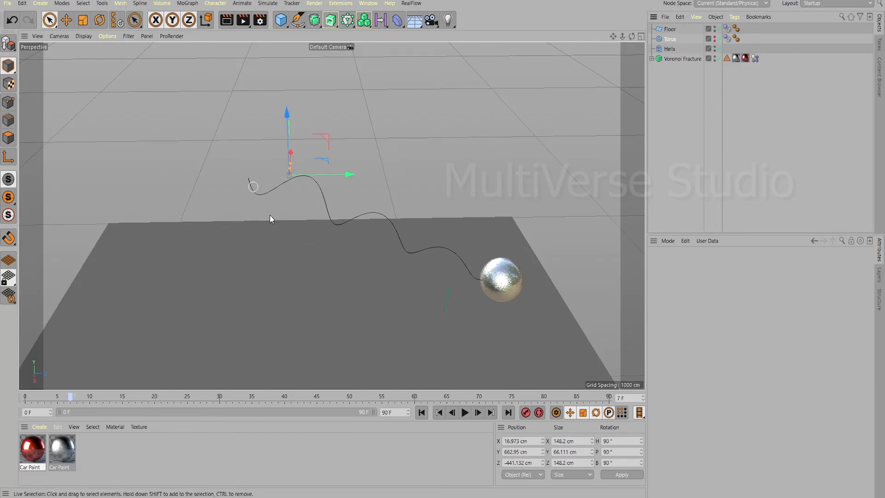
pyautogui.click(312, 141)
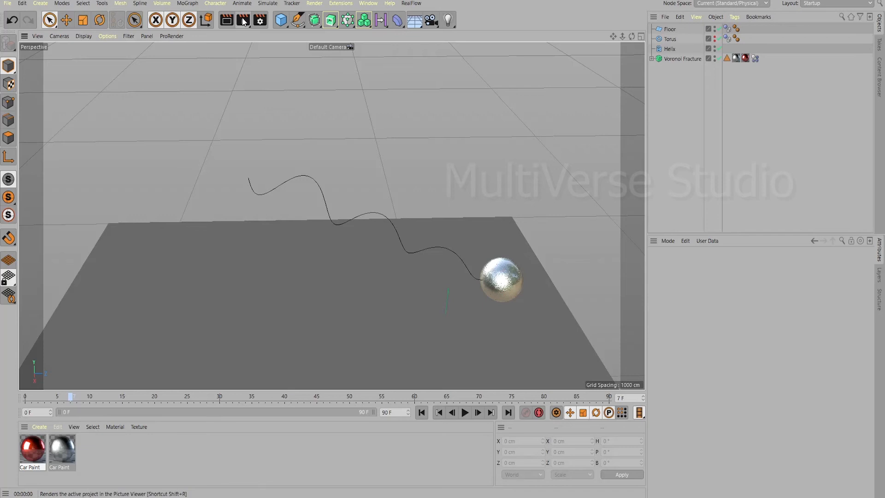
# Add a light above the helix's far end at about Y 817 cm, Z -843 cm
pyautogui.moveTo(631, 35); pyautogui.dragTo(630, 37)
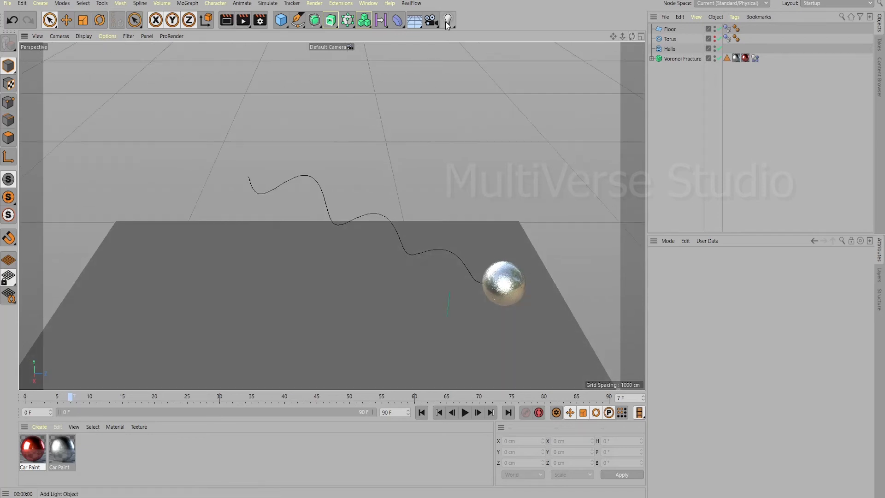
pyautogui.click(447, 20)
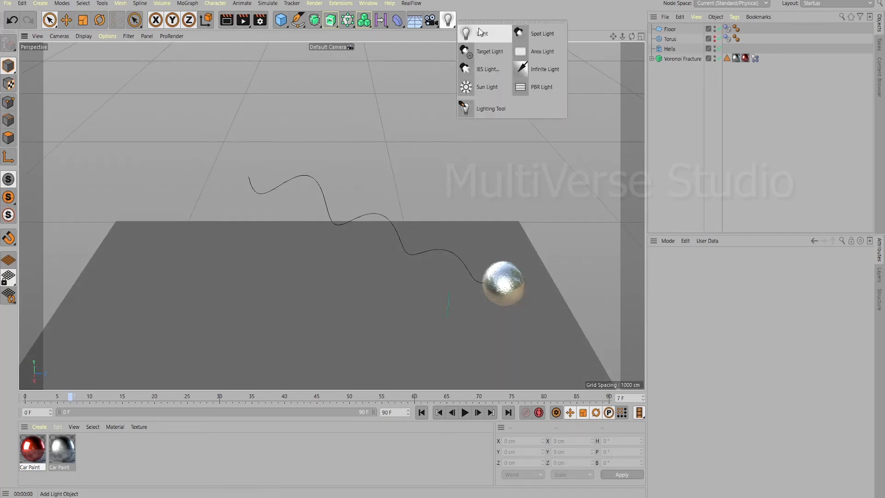
pyautogui.click(480, 32)
pyautogui.moveTo(456, 315); pyautogui.dragTo(469, 44)
pyautogui.moveTo(528, 109); pyautogui.dragTo(185, 109)
# Add a second light above the sphere's starting point at about Y 891 cm, Z 75 cm
pyautogui.click(447, 20)
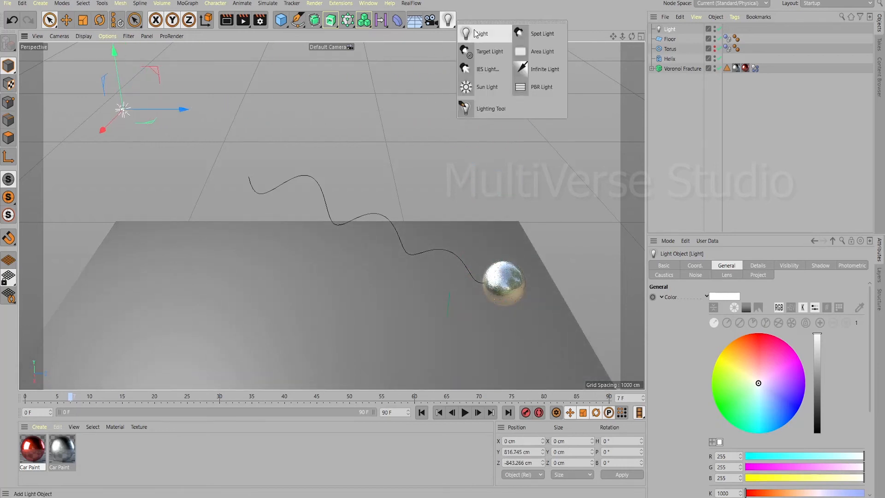
pyautogui.click(476, 33)
pyautogui.moveTo(450, 325); pyautogui.dragTo(470, 79)
pyautogui.moveTo(536, 88); pyautogui.dragTo(571, 88)
# Add a TurbulenceFD Emitter tag to the Voronoi Fracture as a collision object and preview the shattering animation
pyautogui.click(423, 408)
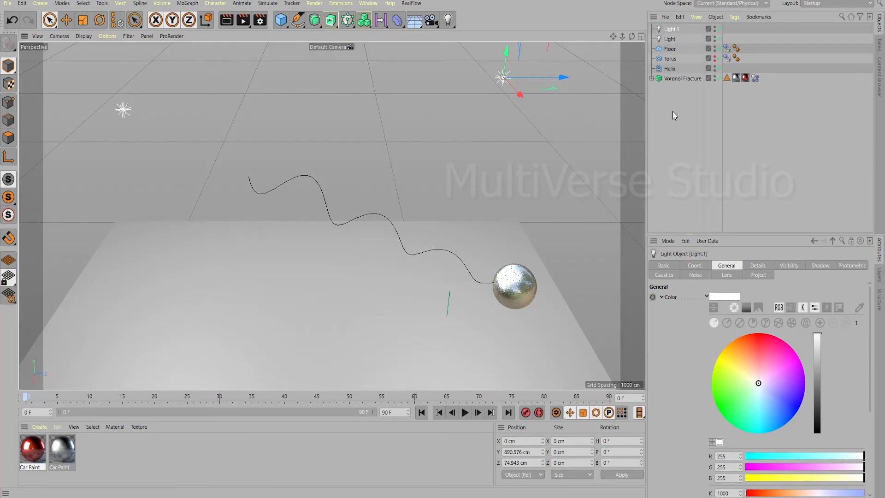
pyautogui.rightClick(669, 79)
pyautogui.moveTo(720, 179)
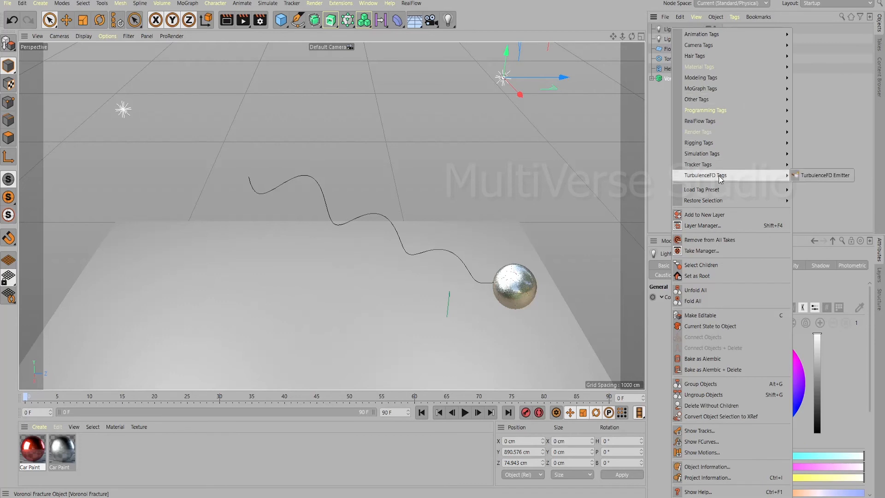
pyautogui.click(806, 180)
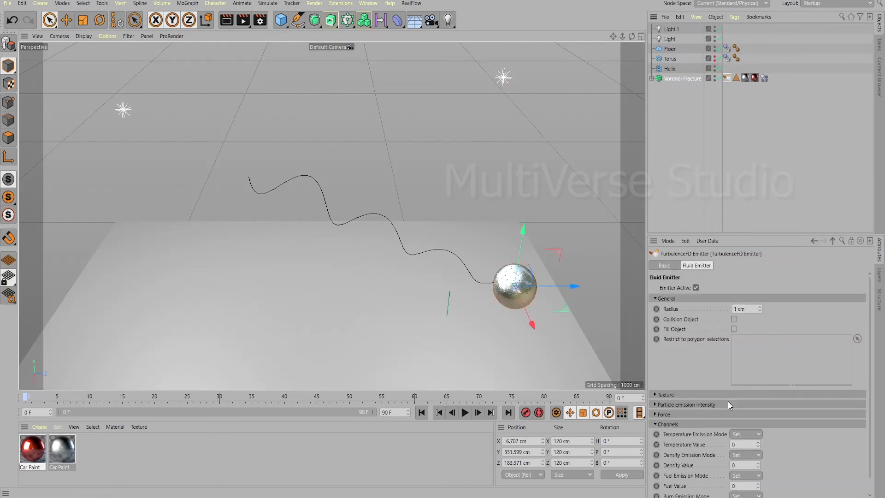
pyautogui.click(733, 319)
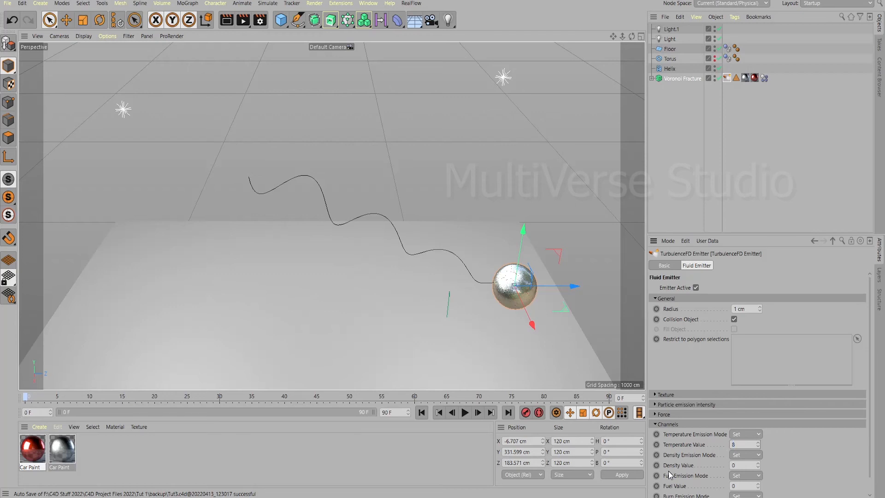
pyautogui.click(466, 412)
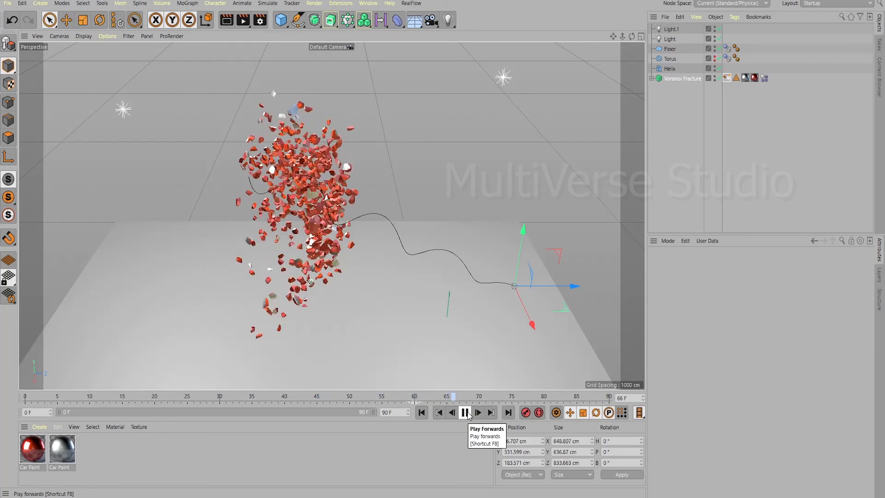
pyautogui.click(466, 413)
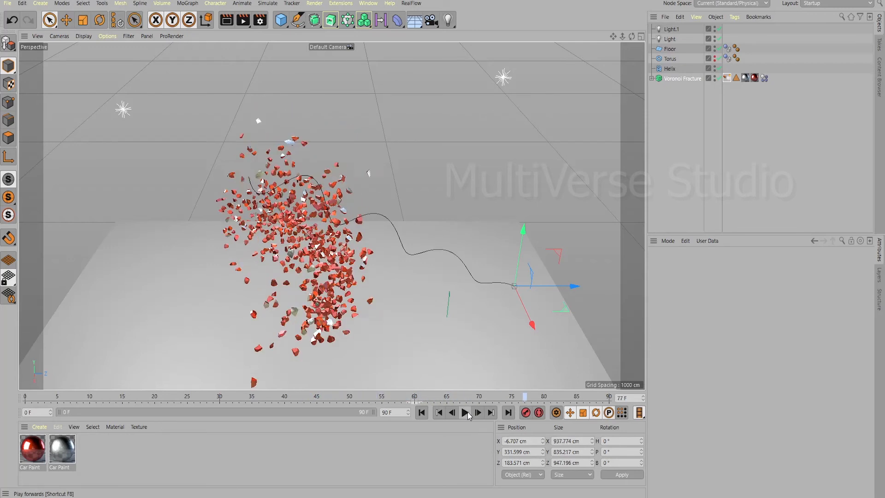
# Add a TurbulenceFD Container around the fragments and helix, with a grid size of 1000 × 600 × 900 cm
pyautogui.click(335, 5)
pyautogui.moveTo(356, 170)
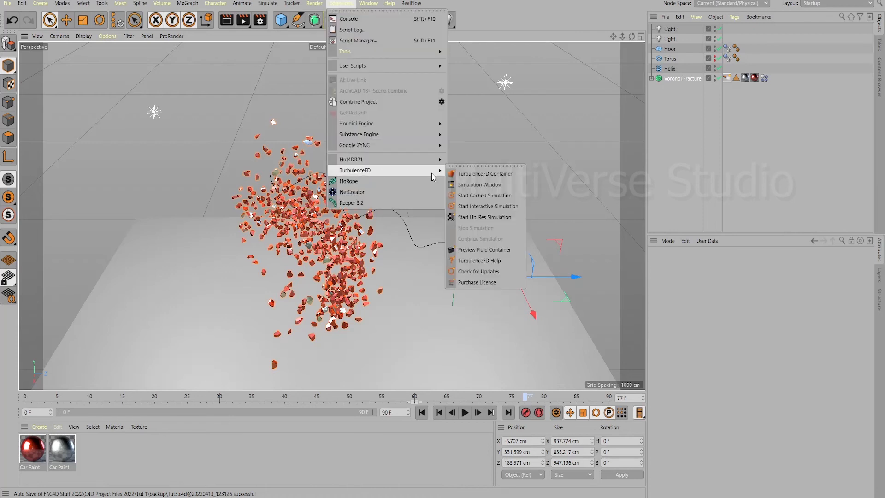
pyautogui.click(468, 176)
pyautogui.moveTo(445, 277); pyautogui.dragTo(444, 197)
pyautogui.moveTo(516, 250); pyautogui.dragTo(372, 261)
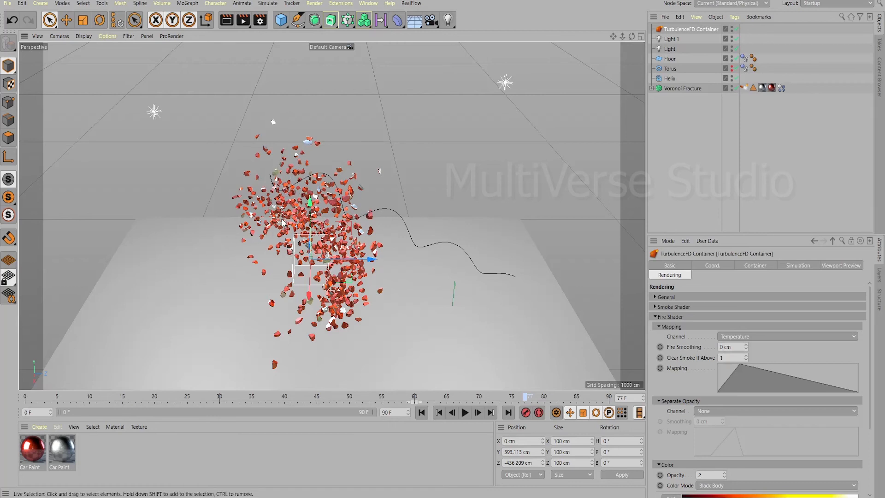
pyautogui.click(763, 265)
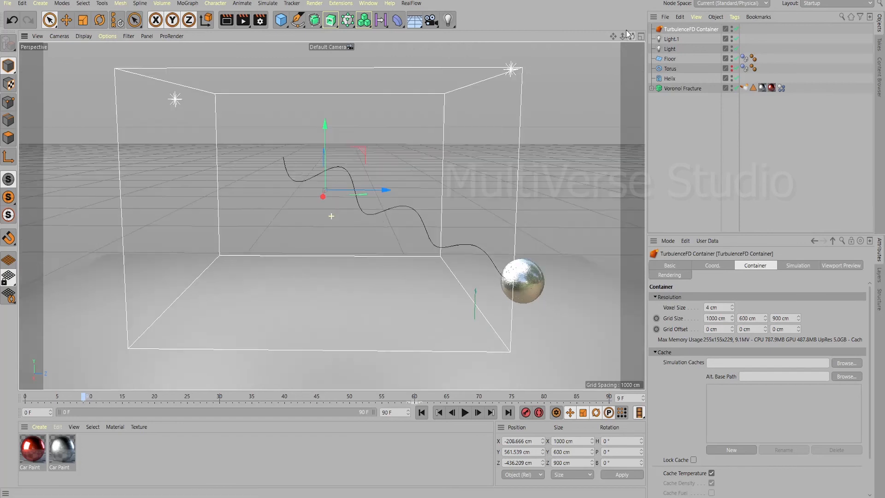
# Run a cached TurbulenceFD simulation from frame 0 with the container's grid size set to 1000 × 800 × 900 cm
pyautogui.click(422, 413)
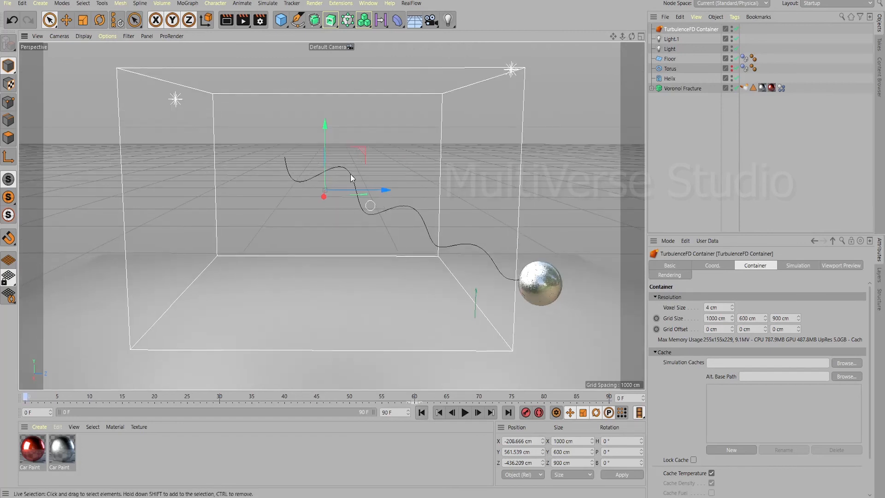
pyautogui.click(340, 3)
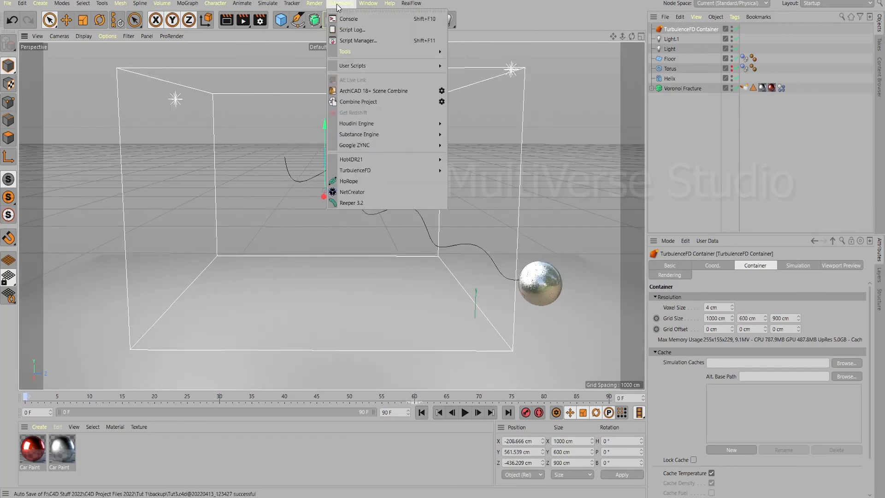
pyautogui.moveTo(364, 171)
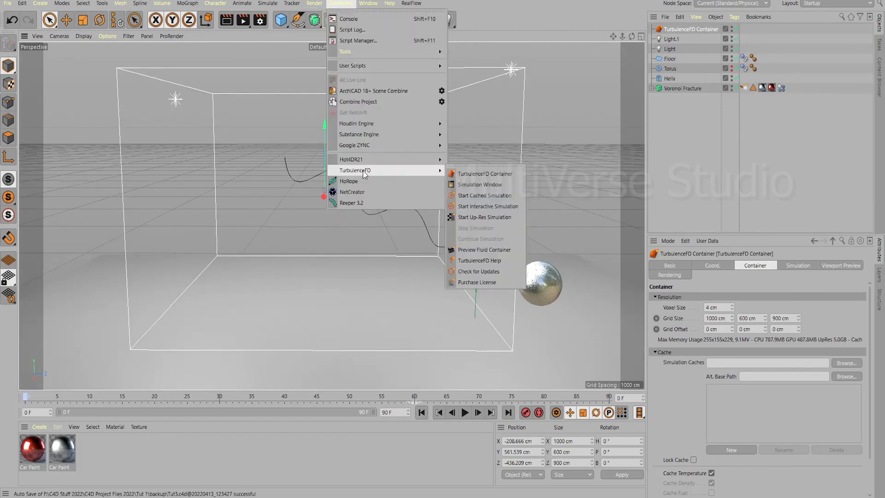
pyautogui.click(464, 187)
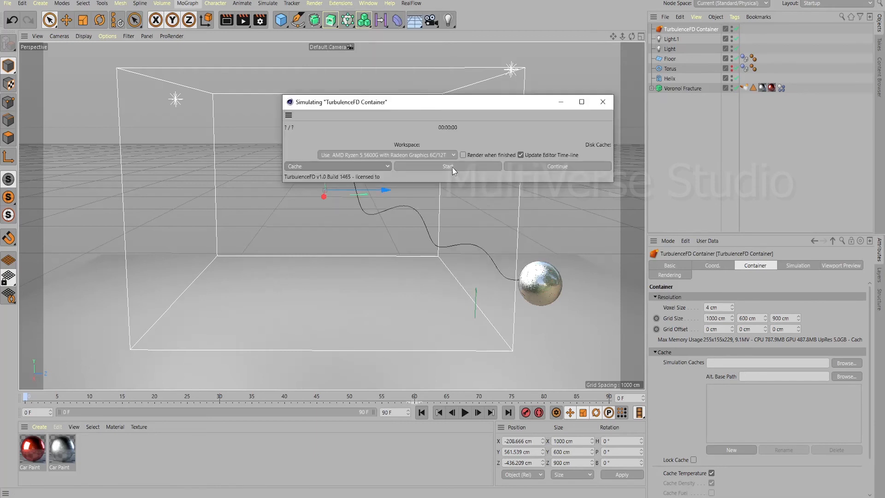
pyautogui.click(452, 166)
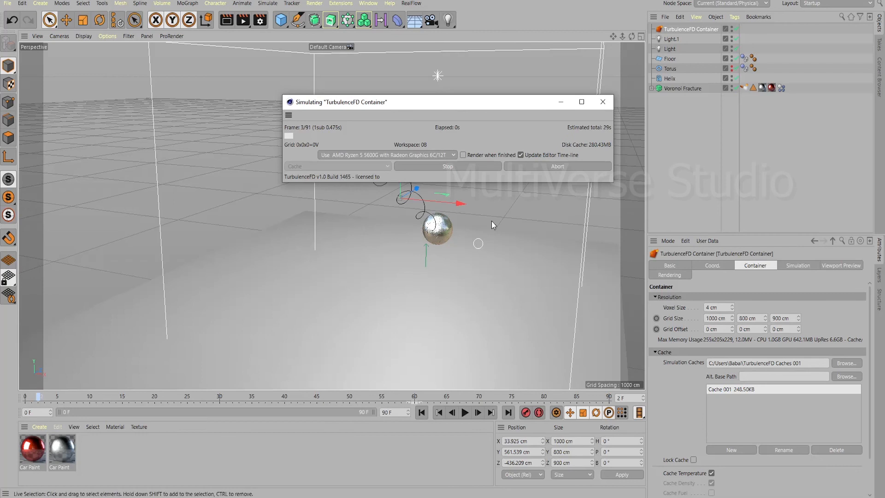
pyautogui.moveTo(530, 102); pyautogui.dragTo(764, 14)
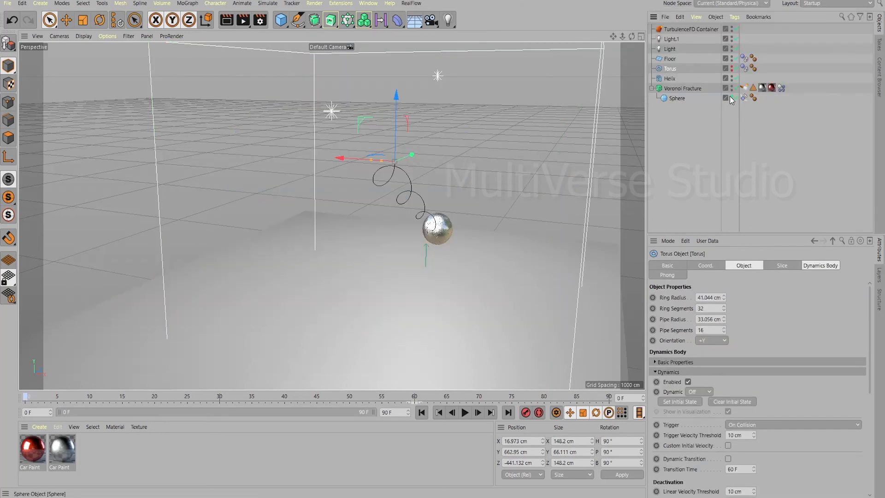
# Play back the cached fluid simulation up to frame 86 and test-render the view to examine the fire
pyautogui.click(464, 413)
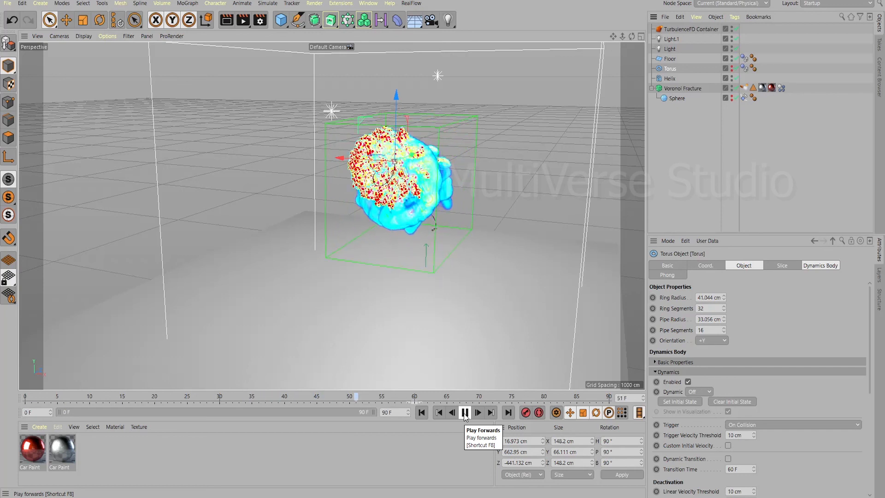
pyautogui.click(464, 413)
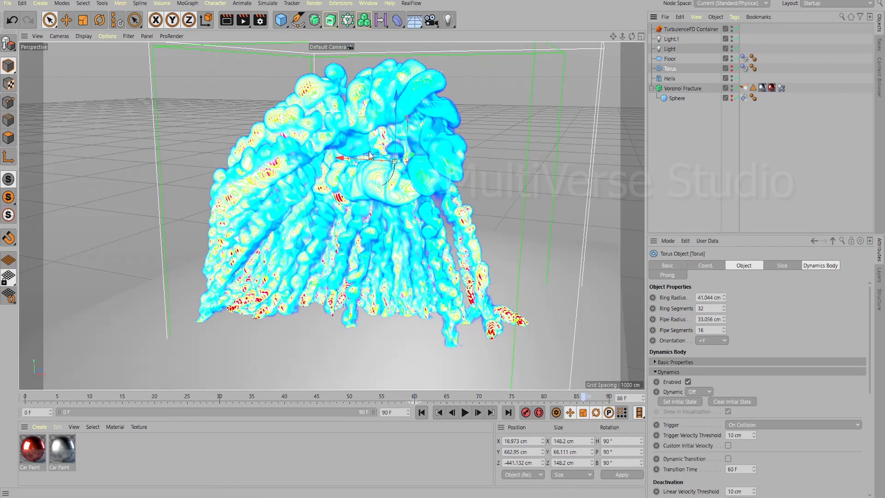
pyautogui.click(229, 21)
pyautogui.moveTo(631, 36); pyautogui.dragTo(559, 34)
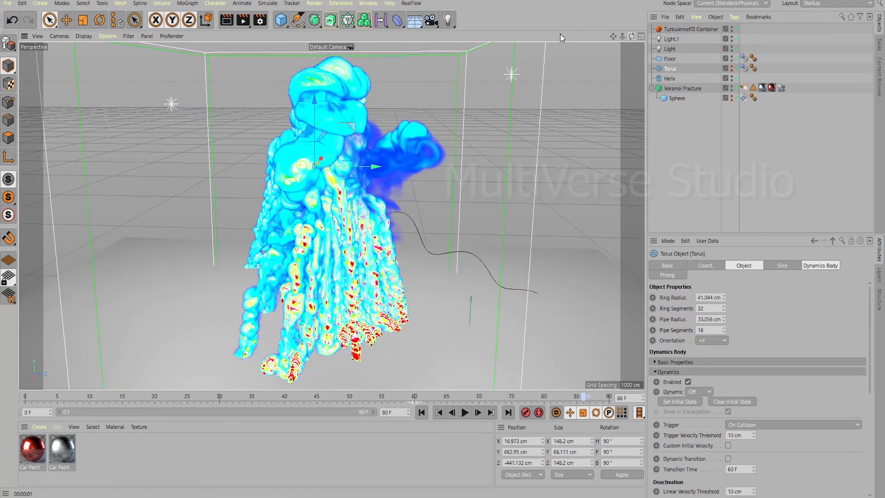
# Set the TurbulenceFD Container's Fire Shader mapping channel to None
pyautogui.click(678, 31)
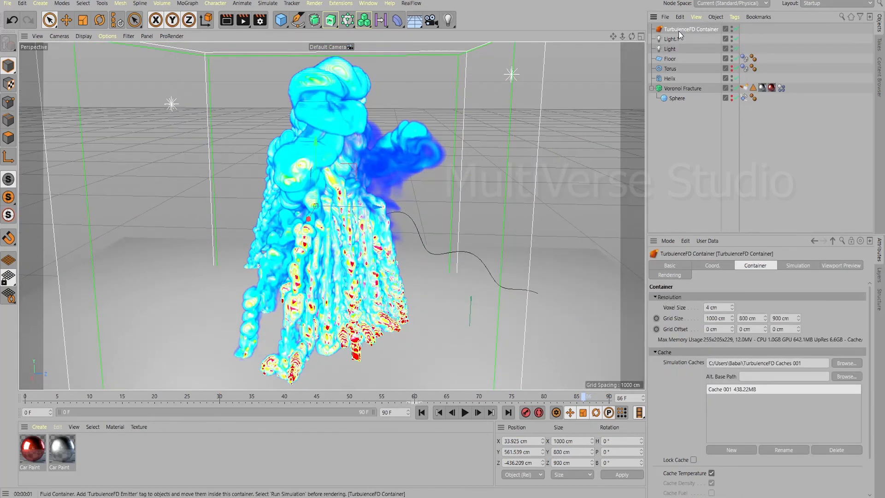
pyautogui.click(667, 275)
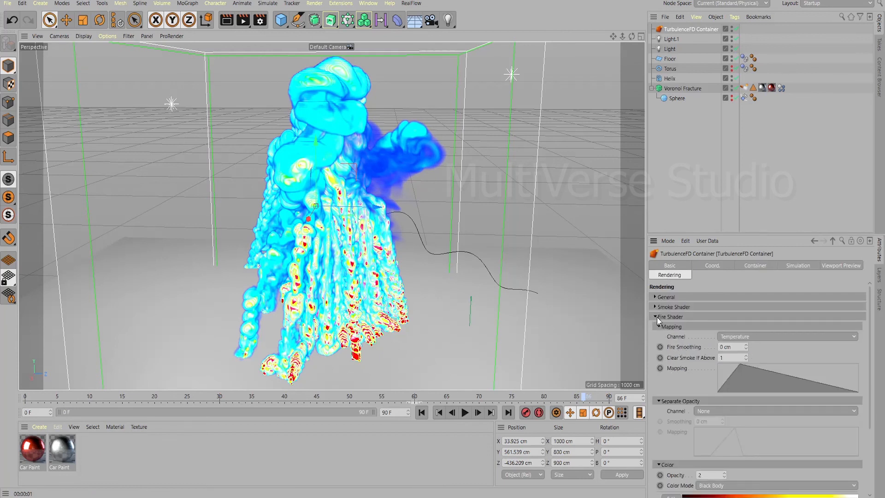
pyautogui.click(743, 337)
pyautogui.click(738, 349)
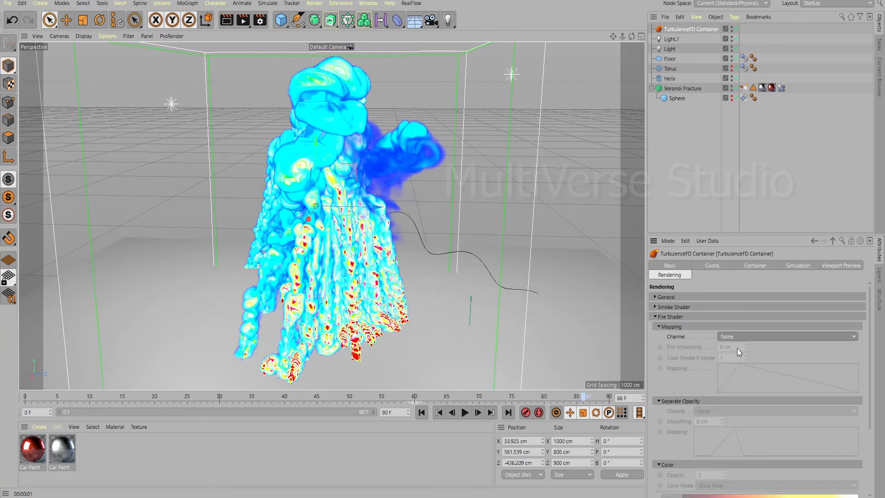
# Set the Smoke Shader's mapping channel to Temperature for the TurbulenceFD Container
pyautogui.click(654, 316)
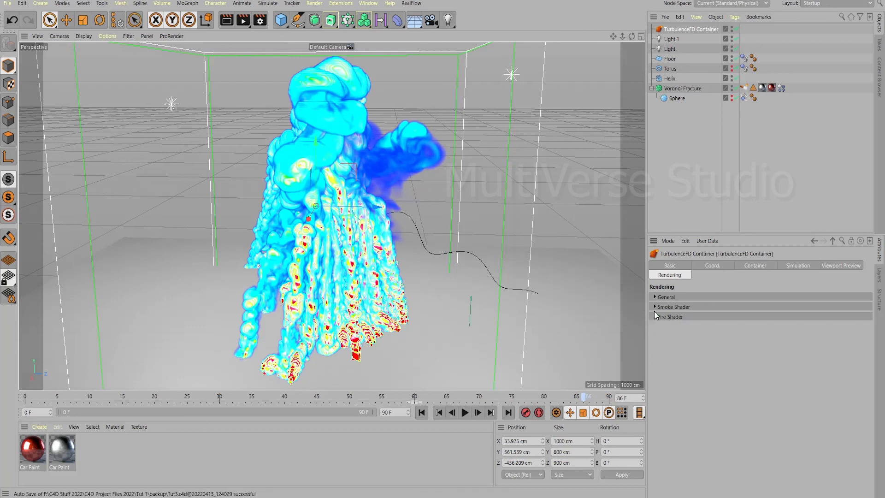
pyautogui.click(654, 306)
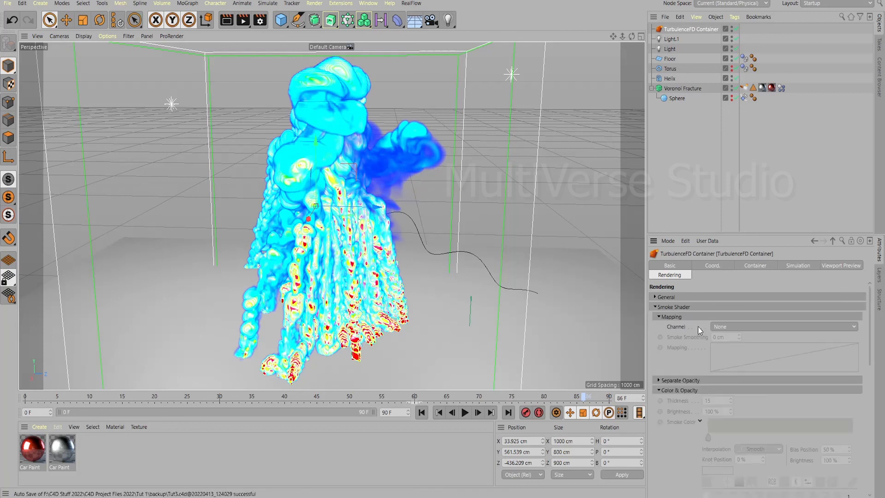
pyautogui.click(742, 327)
pyautogui.click(737, 360)
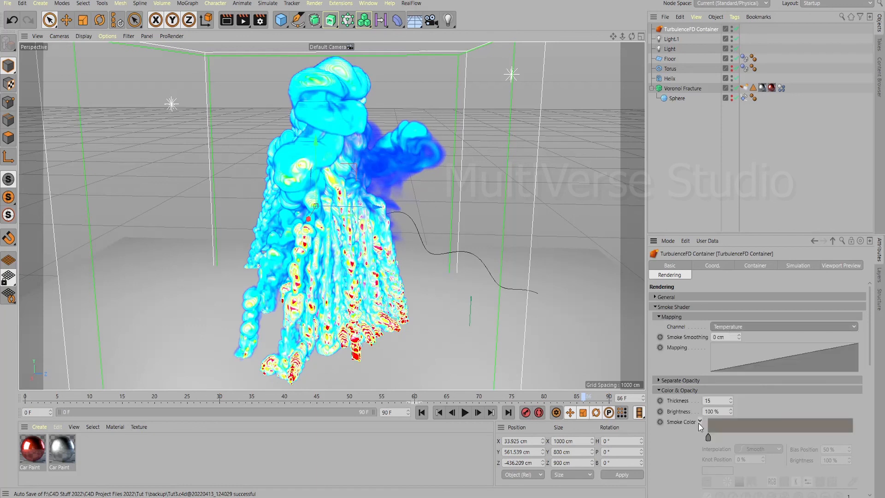
# Load the Smoke ring gradient preset into the Smoke Shader's smoke color
pyautogui.click(708, 436)
pyautogui.scroll(-5, 681, 385)
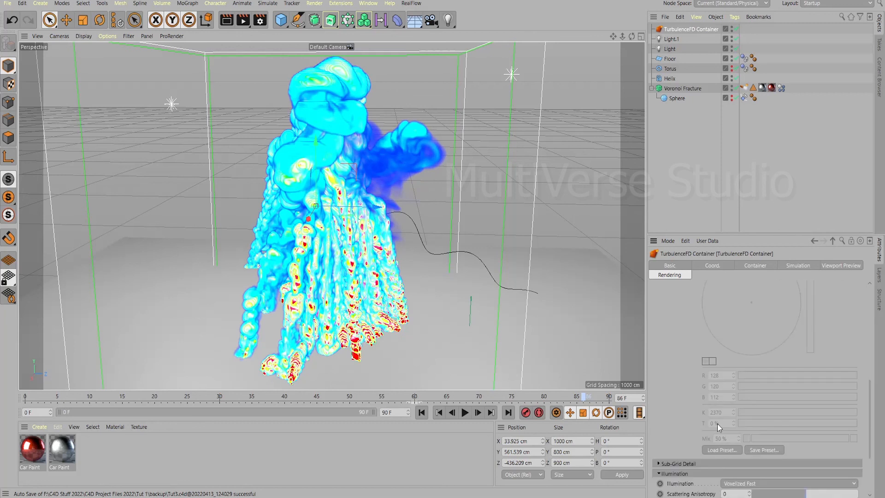
pyautogui.click(721, 449)
pyautogui.scroll(-5, 720, 321)
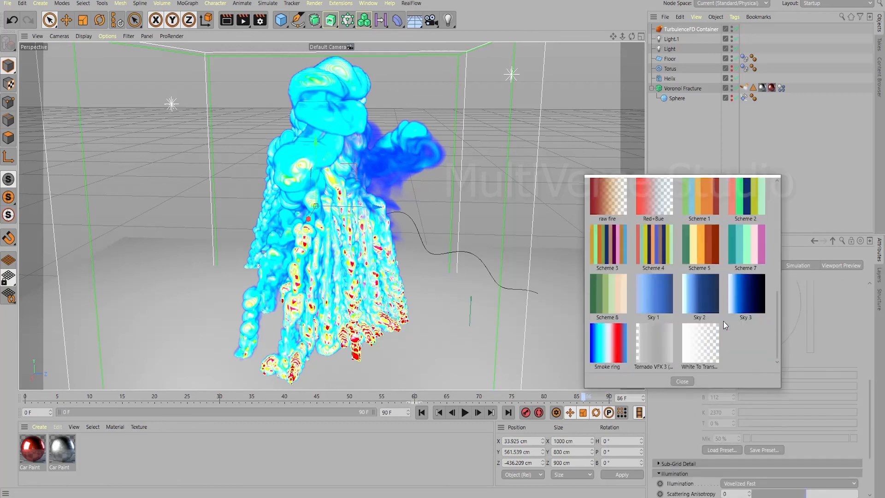
pyautogui.doubleClick(615, 339)
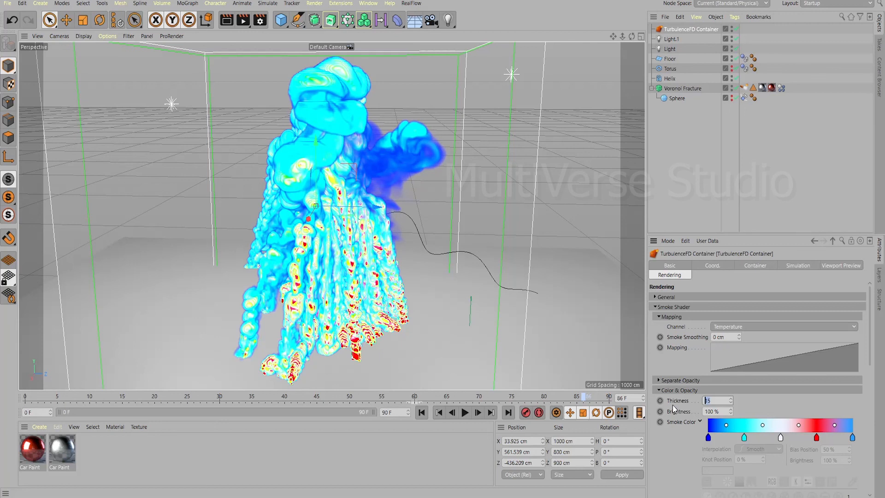
# Set the smoke thickness to 6 and brightness to 120%, and test-render the view
pyautogui.write('6')
pyautogui.press('Return')
pyautogui.doubleClick(709, 411)
pyautogui.write('120')
pyautogui.press('Return')
pyautogui.click(227, 22)
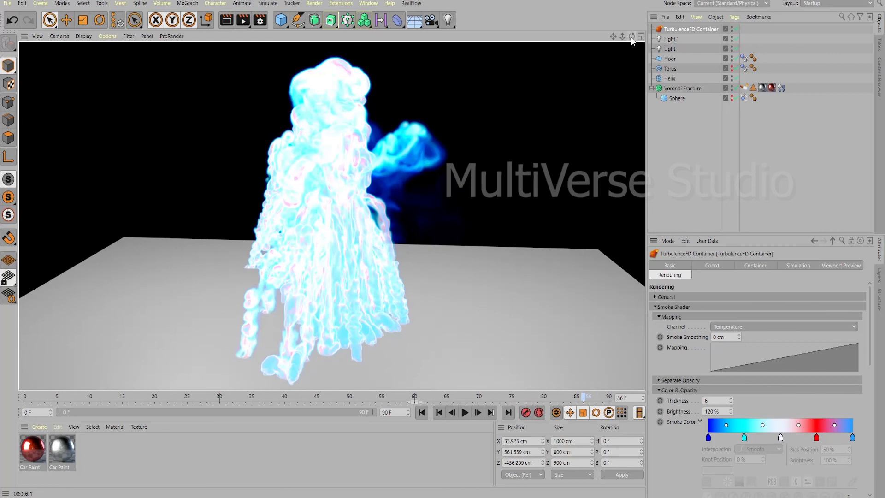
# Set the container's voxel size to 6 cm and grid size to 1200 × 1000 × 1000 cm, and play the animation
pyautogui.moveTo(631, 37); pyautogui.dragTo(568, 42)
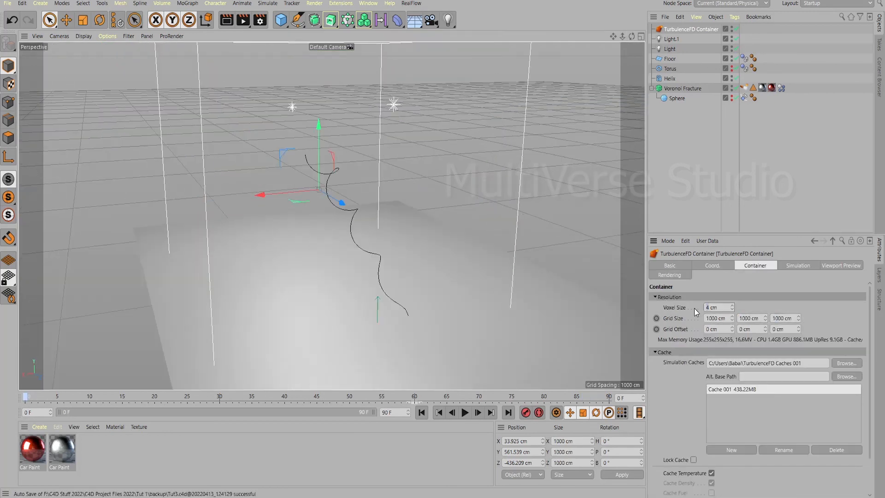
pyautogui.moveTo(350, 185)
pyautogui.keyDown('alt'); pyautogui.mouseDown()
pyautogui.moveTo(387, 177)
pyautogui.moveTo(341, 184)
pyautogui.mouseUp(); pyautogui.keyUp('alt')
pyautogui.click(465, 413)
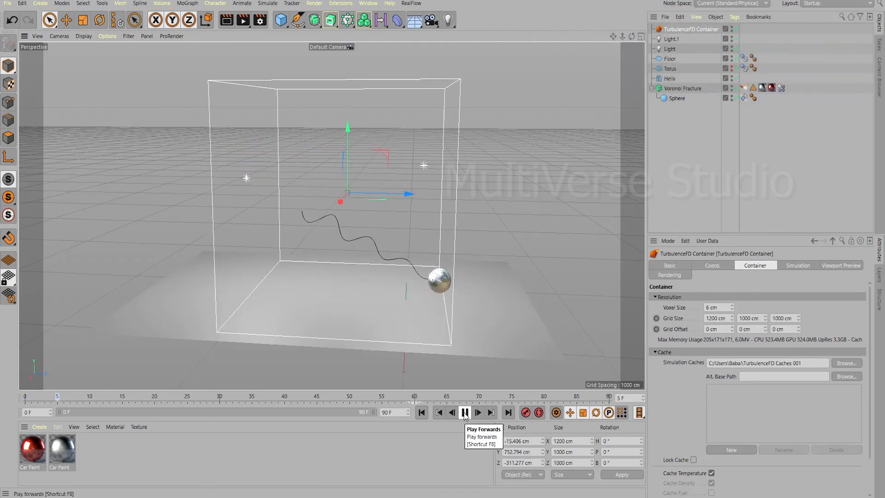
# Run the TurbulenceFD simulation with the container's grid size set to 1200 × 800 × 1500 cm, and play back the cached result
pyautogui.click(677, 98)
pyautogui.click(464, 412)
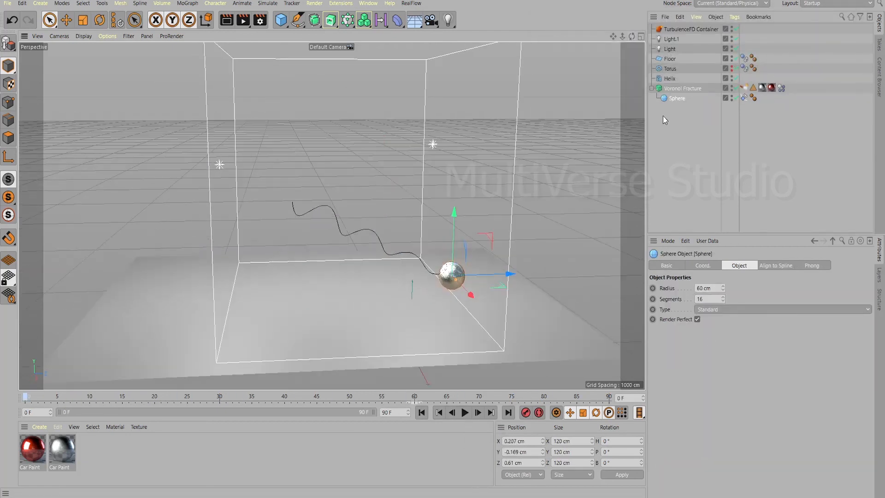
pyautogui.click(690, 29)
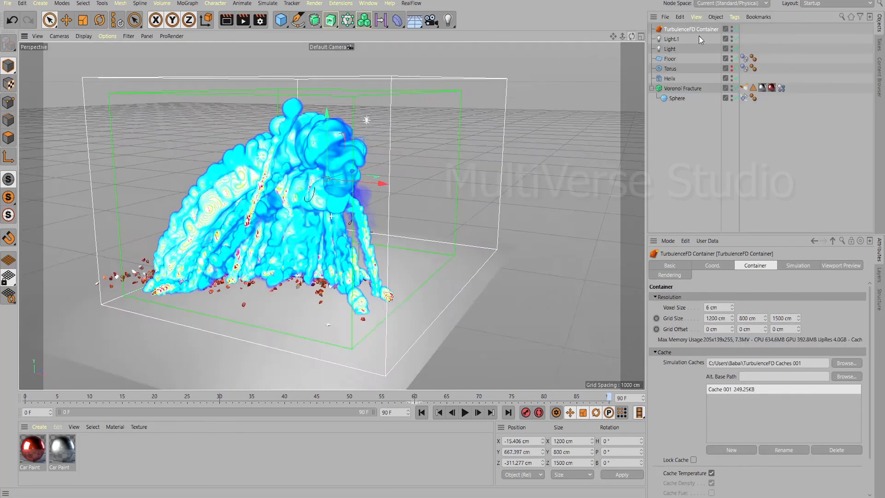
pyautogui.click(464, 412)
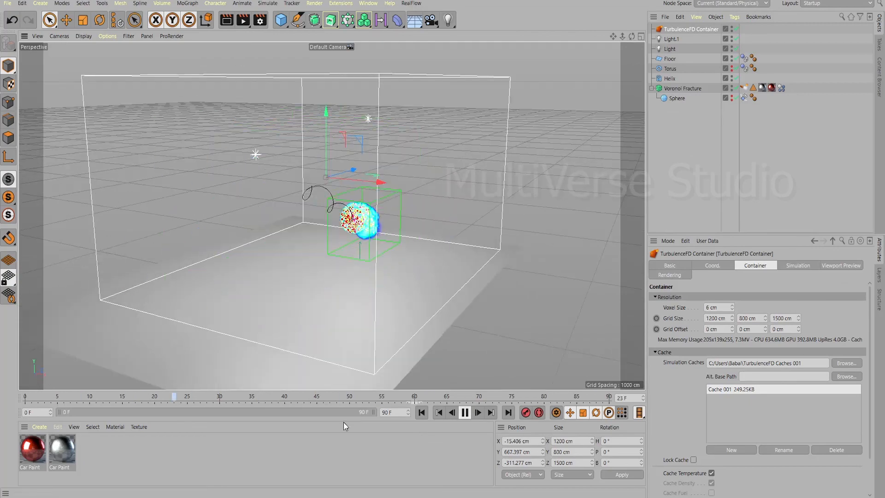